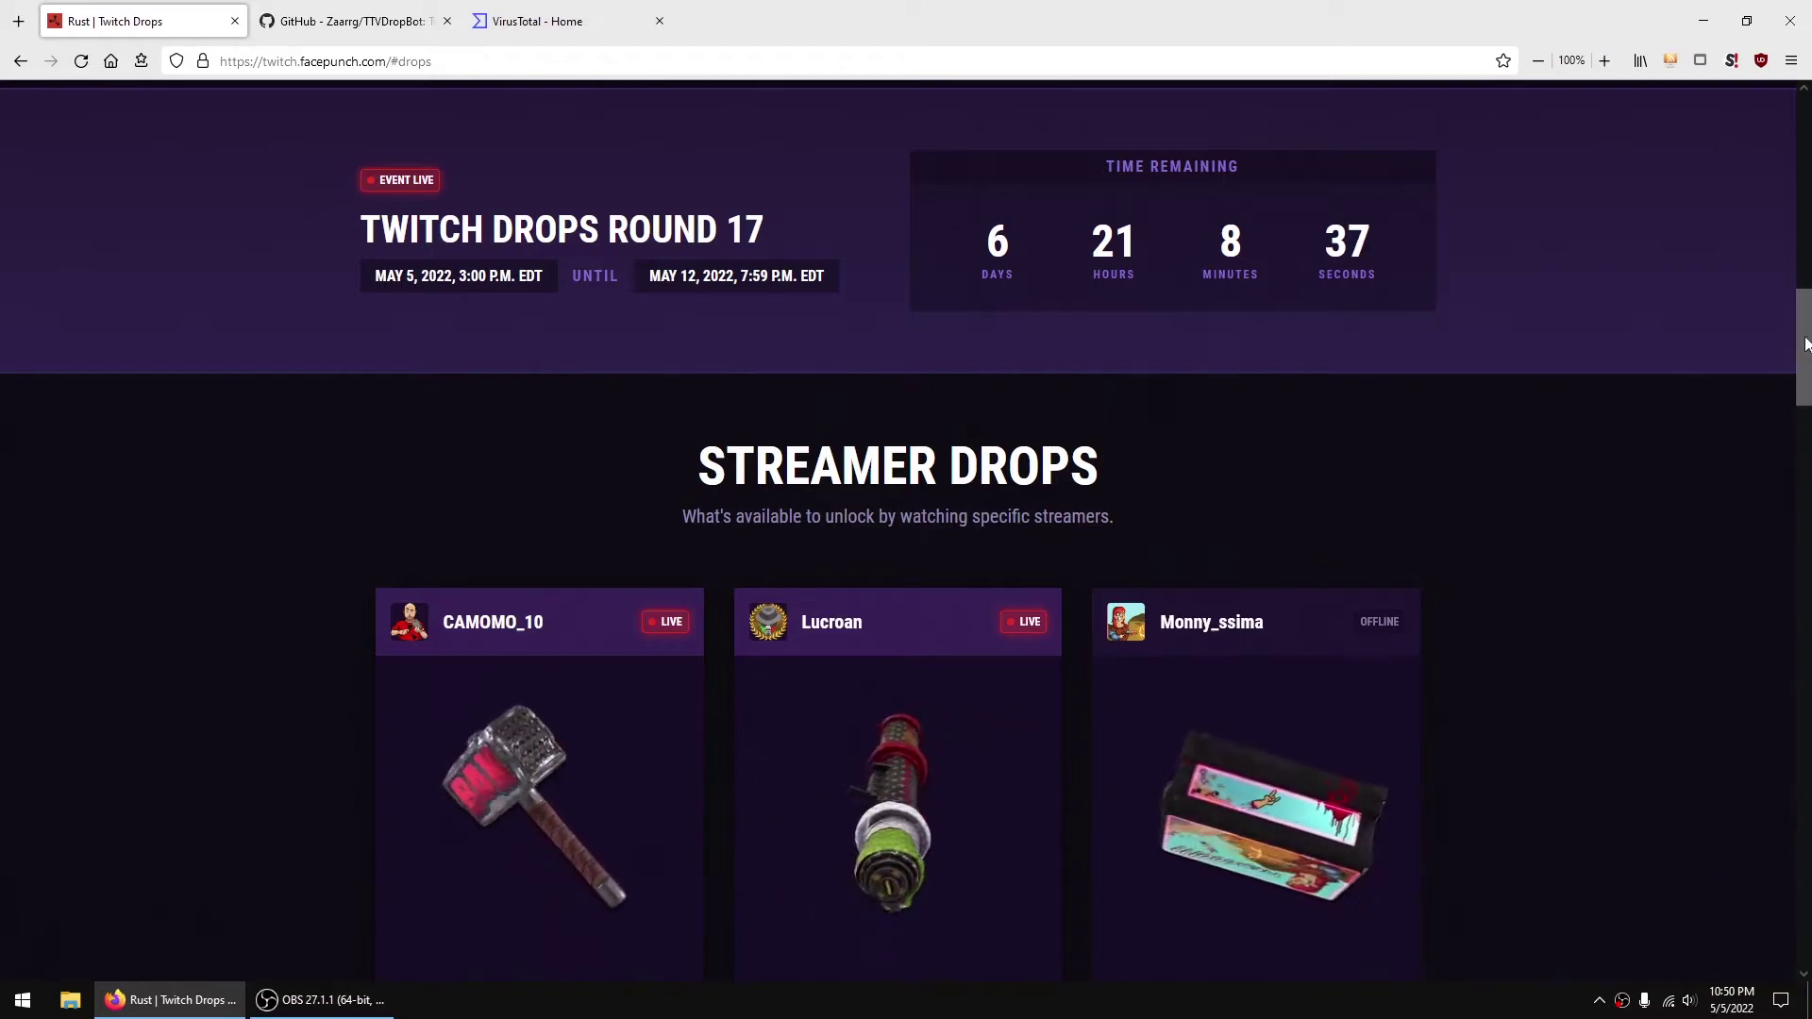
# Step: Browse the Rust Twitch Drops round 17 streamer drops, then return to the TTVDropBot GitHub installation instructions
pyautogui.scroll(-5, 1790, 408)
pyautogui.scroll(-10, 1791, 409)
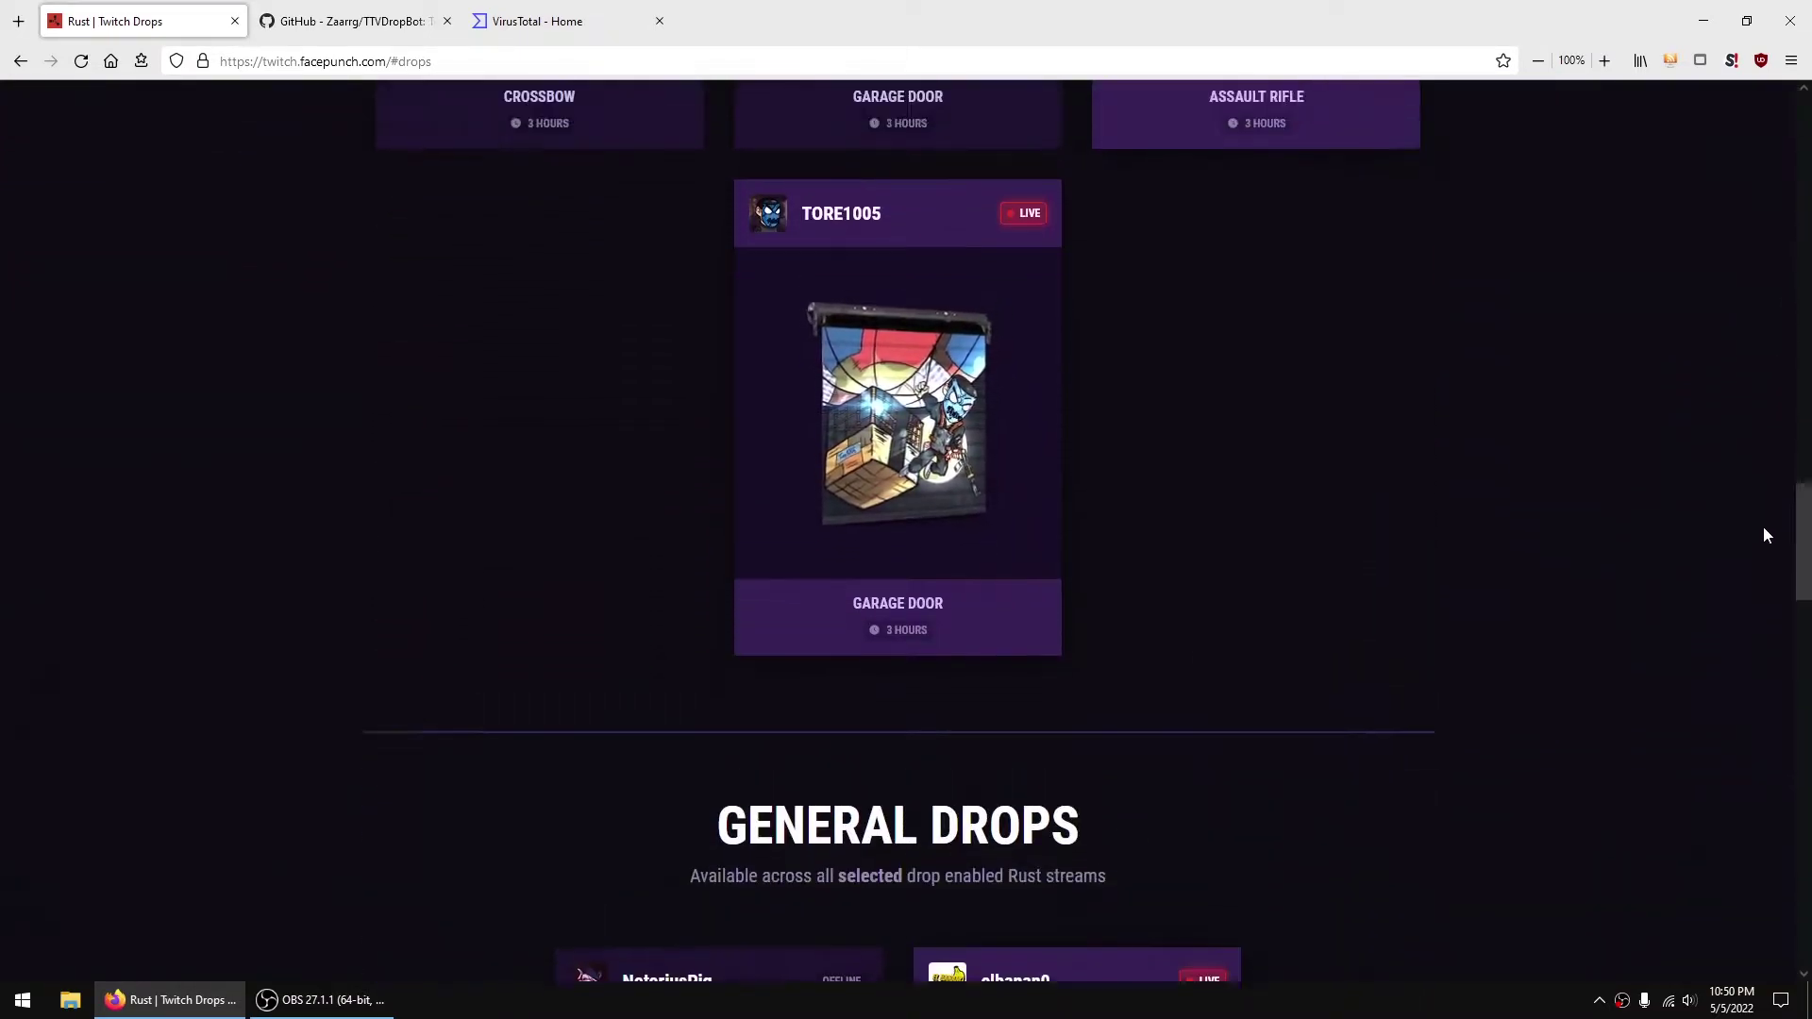
pyautogui.scroll(4, 1762, 510)
pyautogui.click(357, 27)
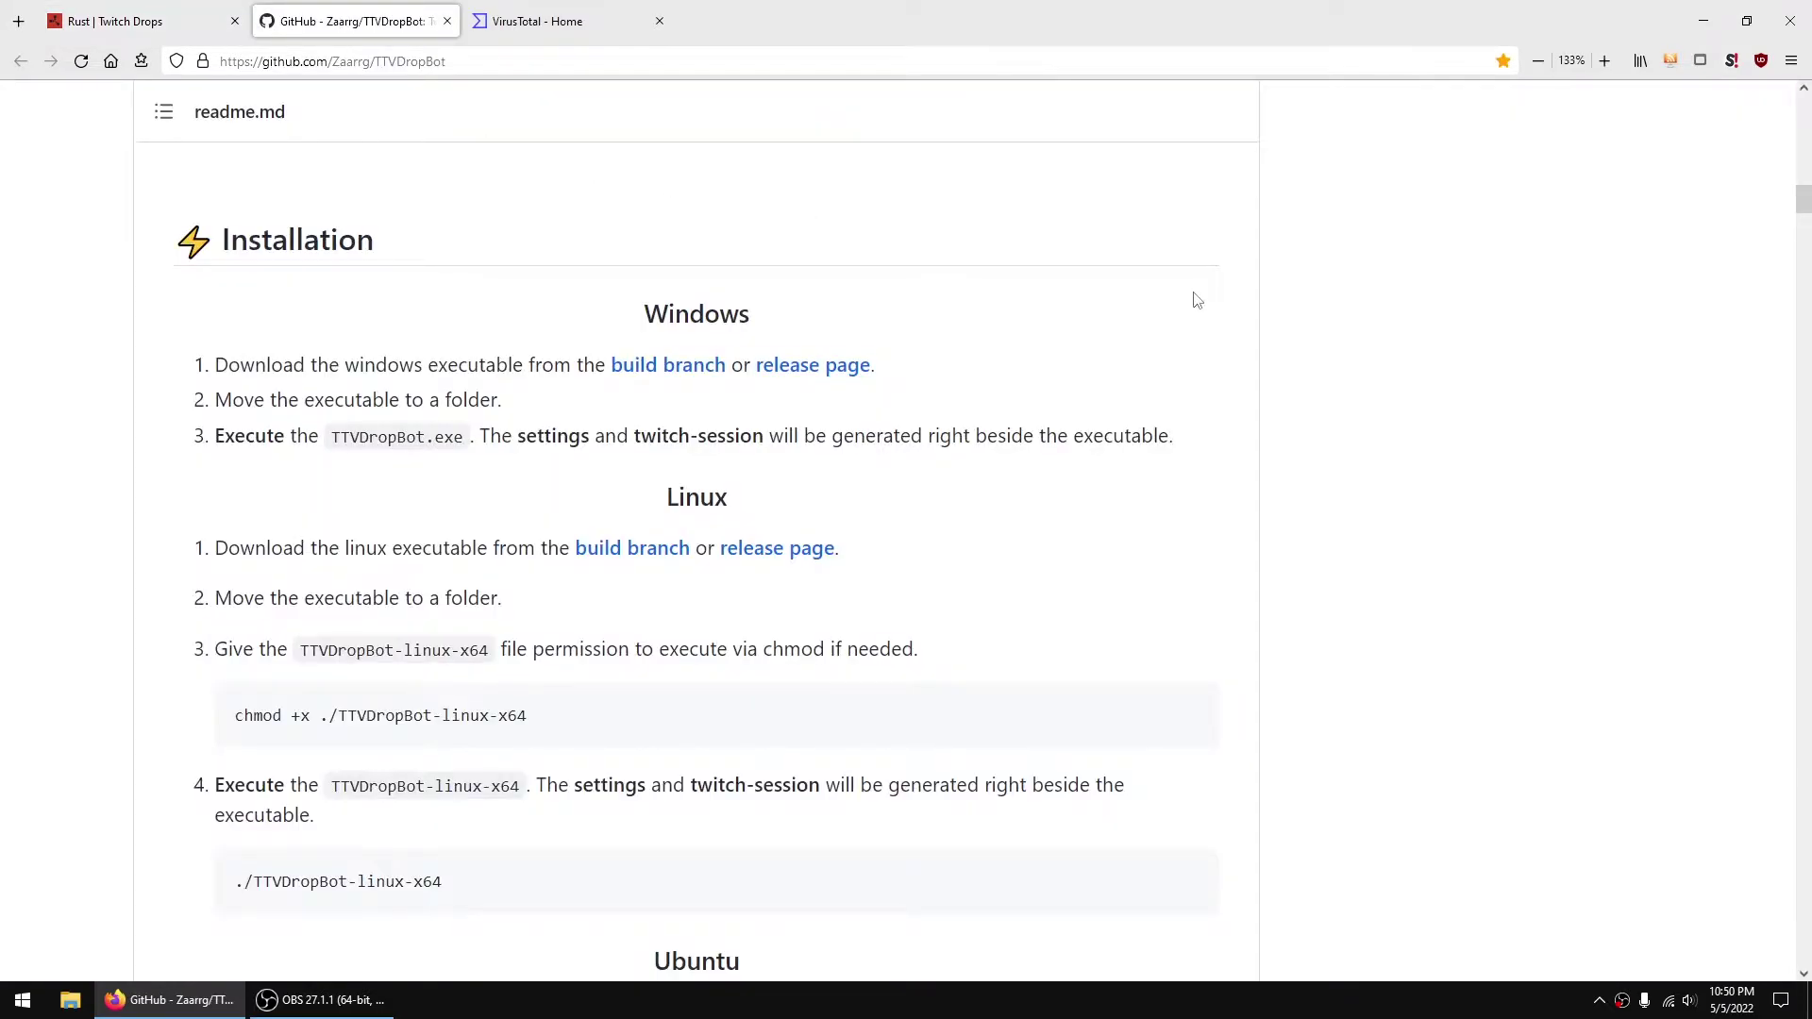
# Step: Open the TTVDropBot repository's build branch and its TTVDropBot-windows folder
pyautogui.moveTo(1805, 203)
pyautogui.mouseDown()
pyautogui.moveTo(1805, 111)
pyautogui.moveTo(1800, 208)
pyautogui.mouseUp()
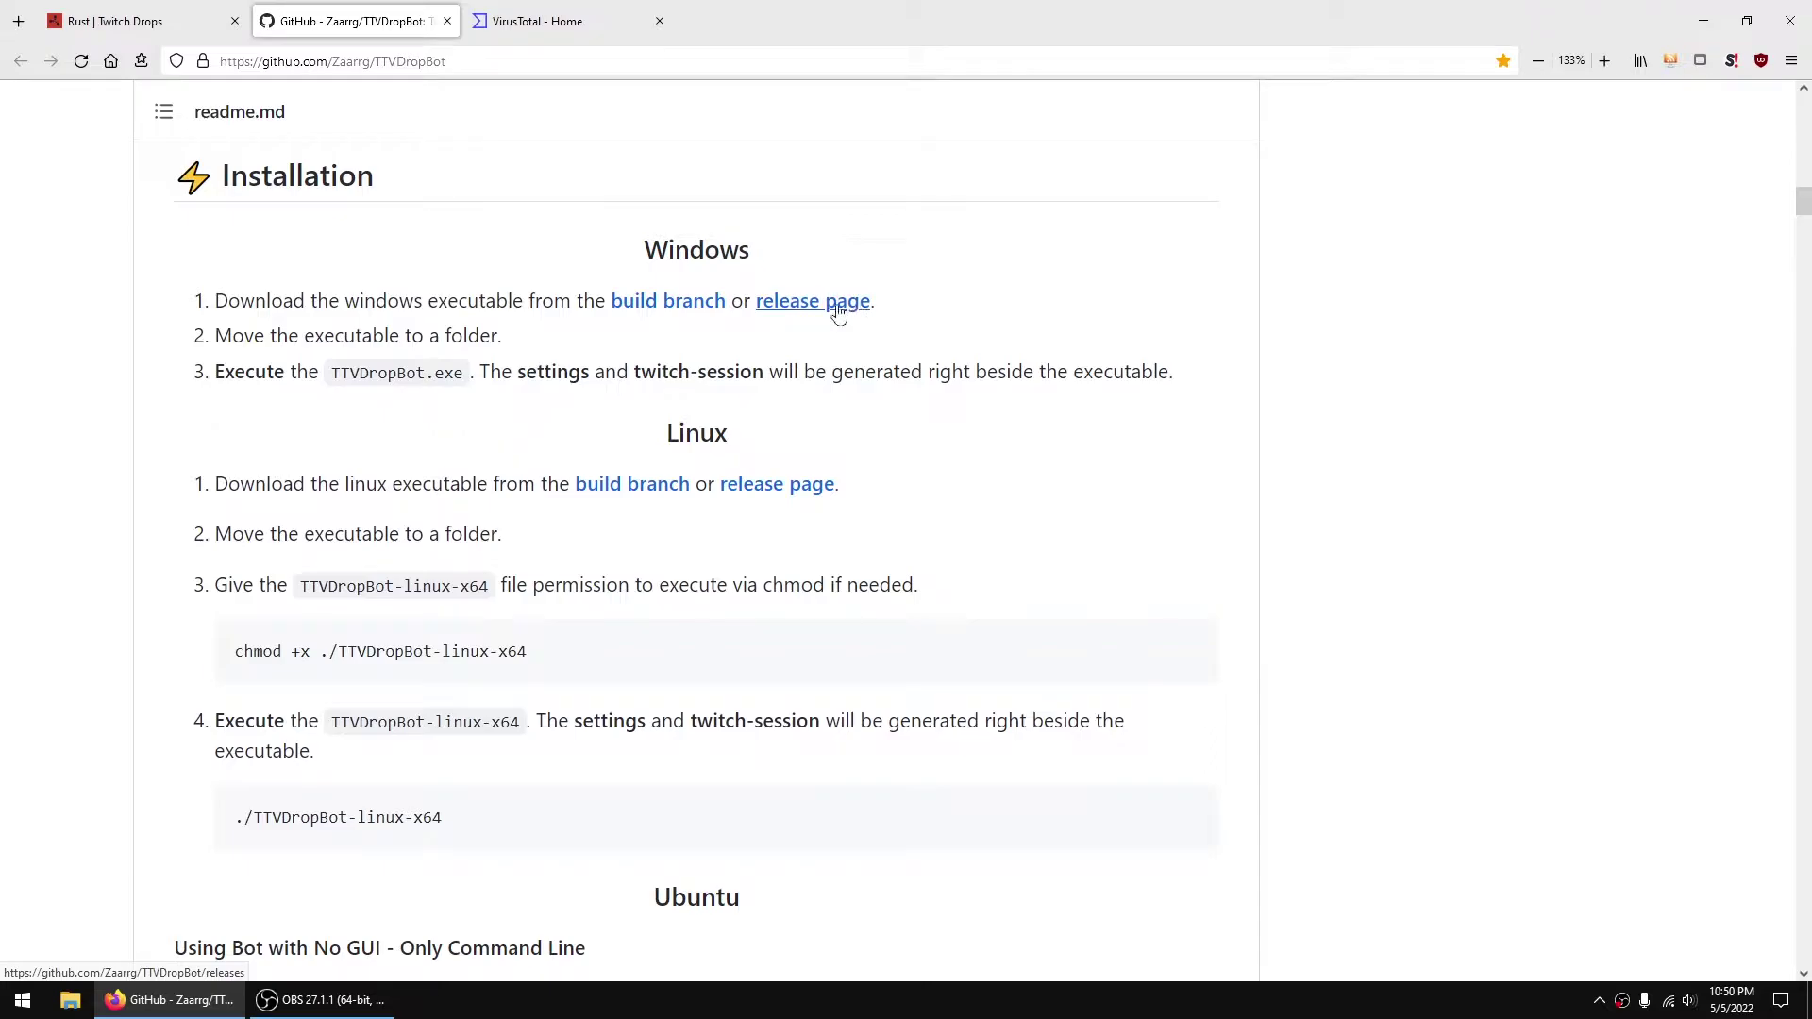
pyautogui.click(682, 309)
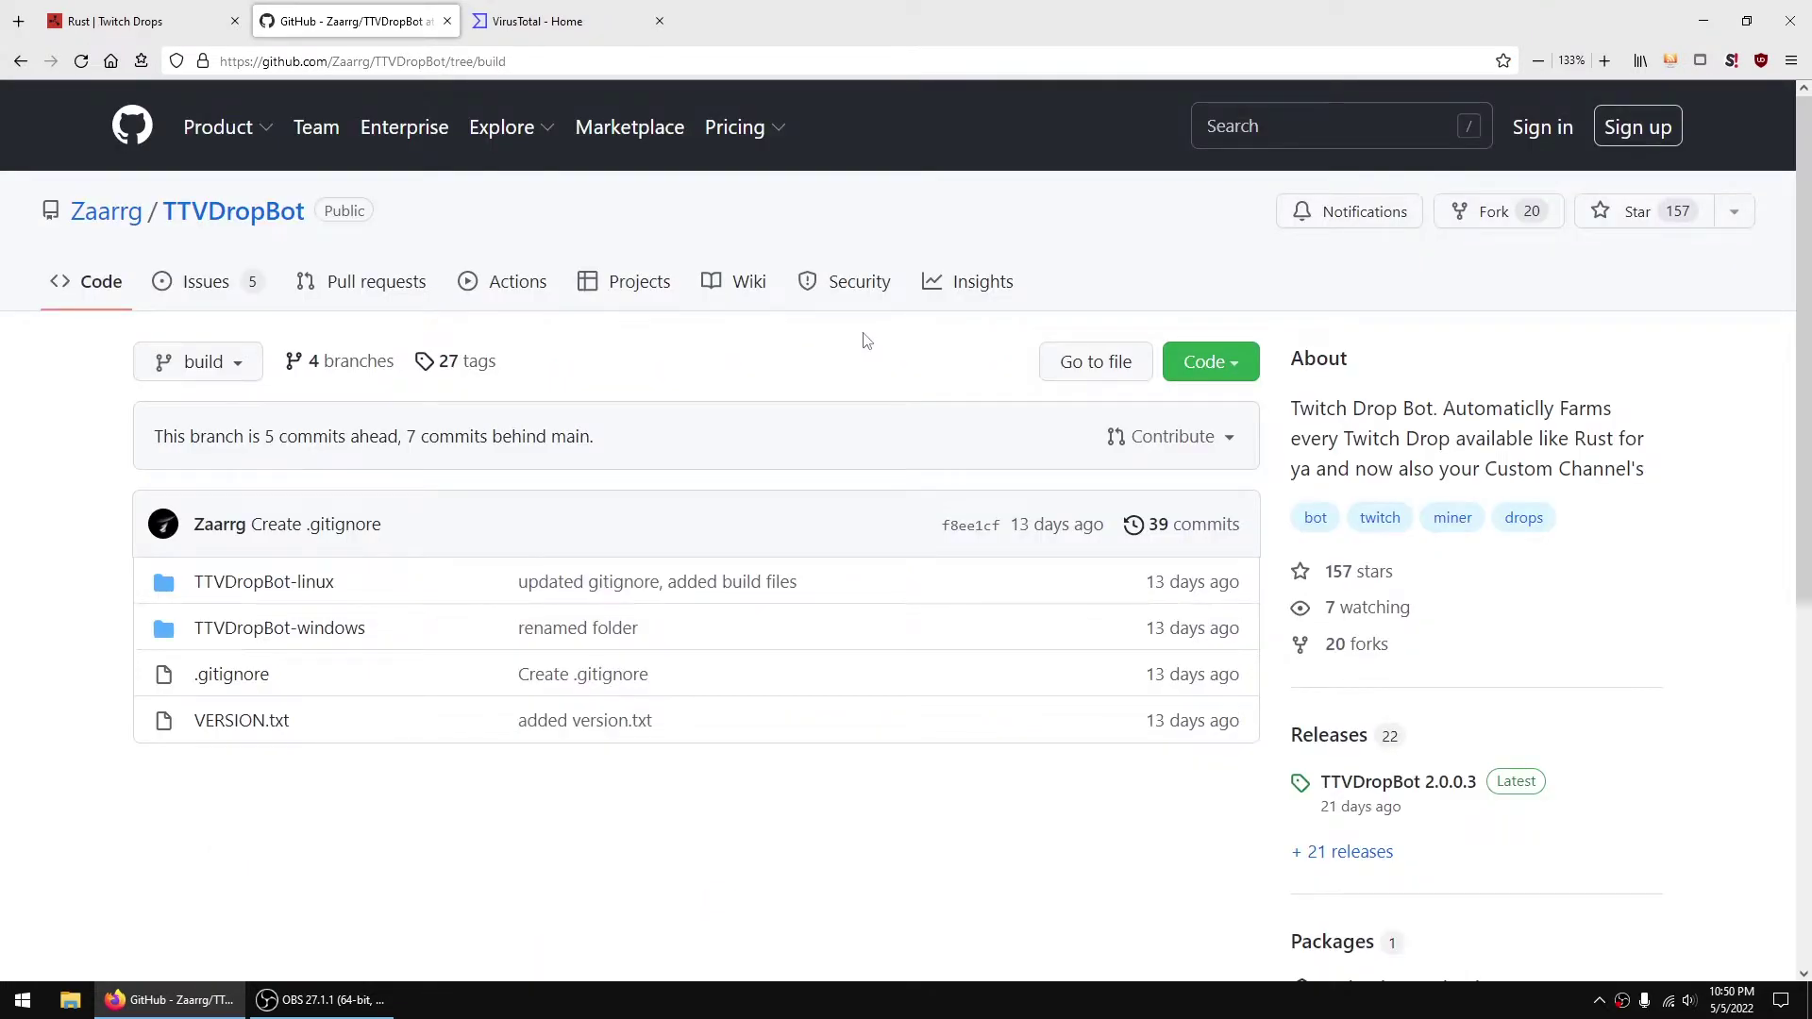
pyautogui.click(249, 642)
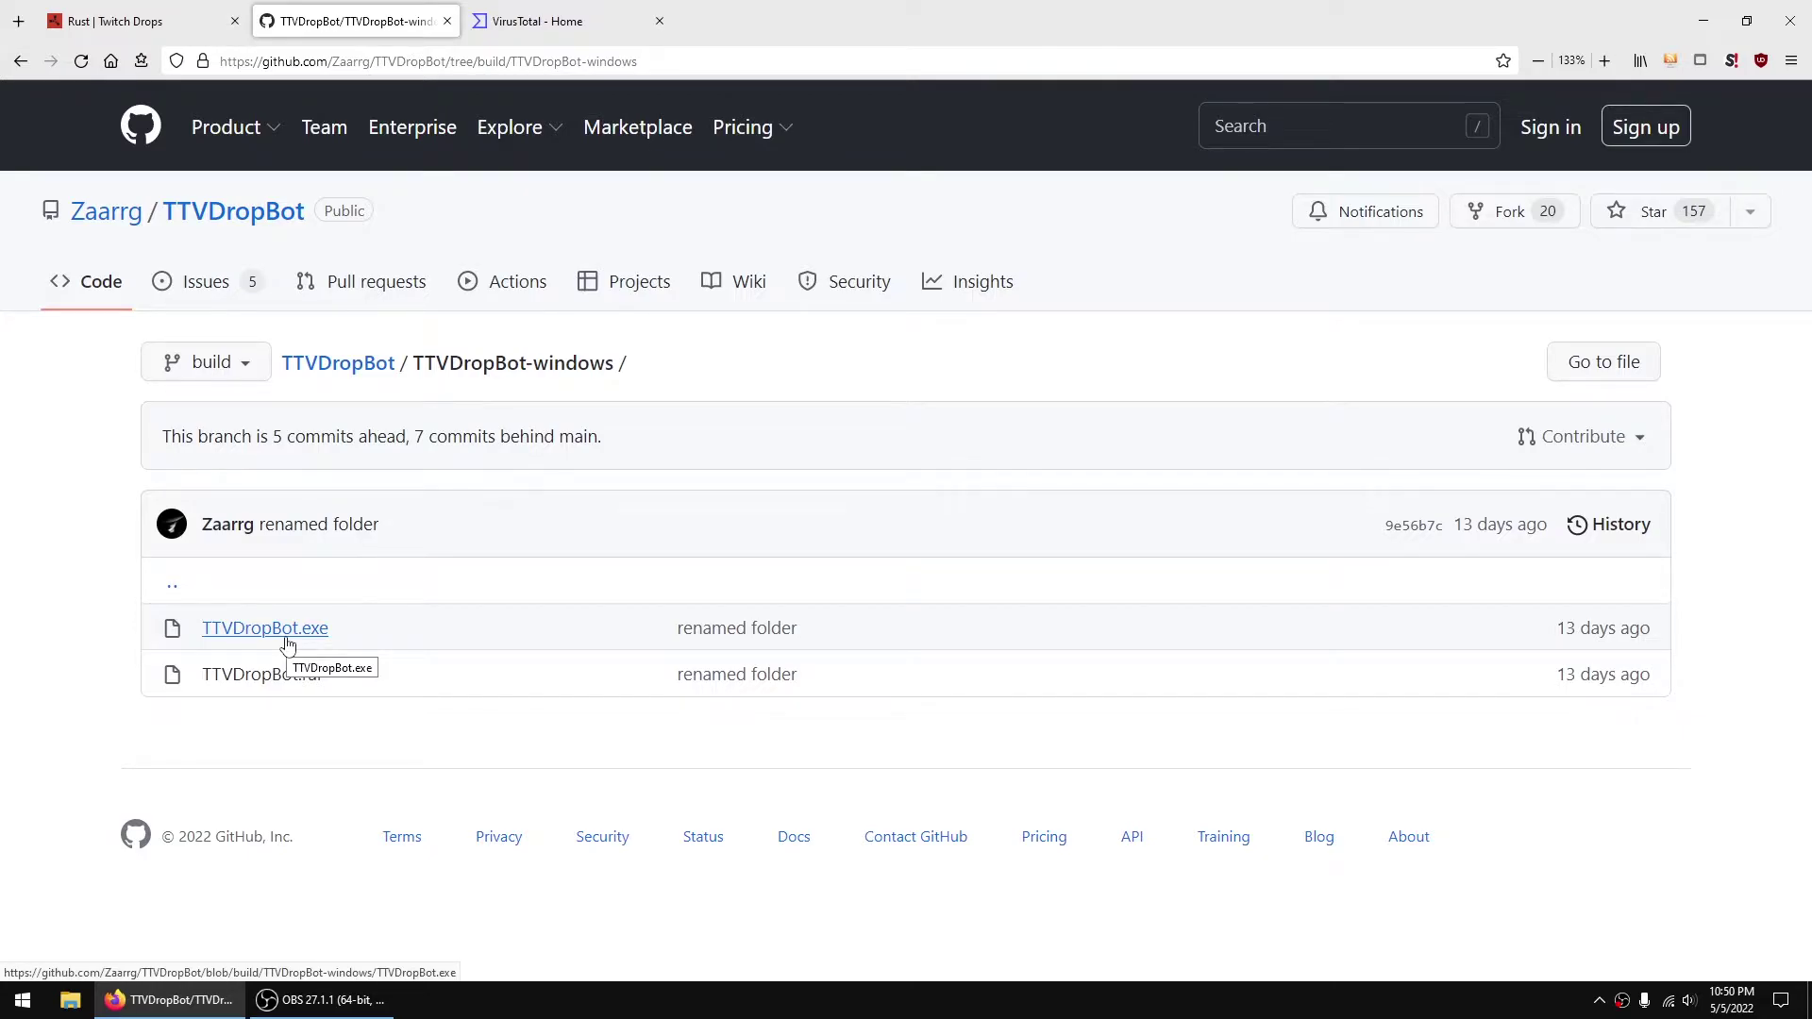
# Step: Save TTVDropBot.exe from its GitHub file page into the Desktop's TTVDropBot folder
pyautogui.click(288, 642)
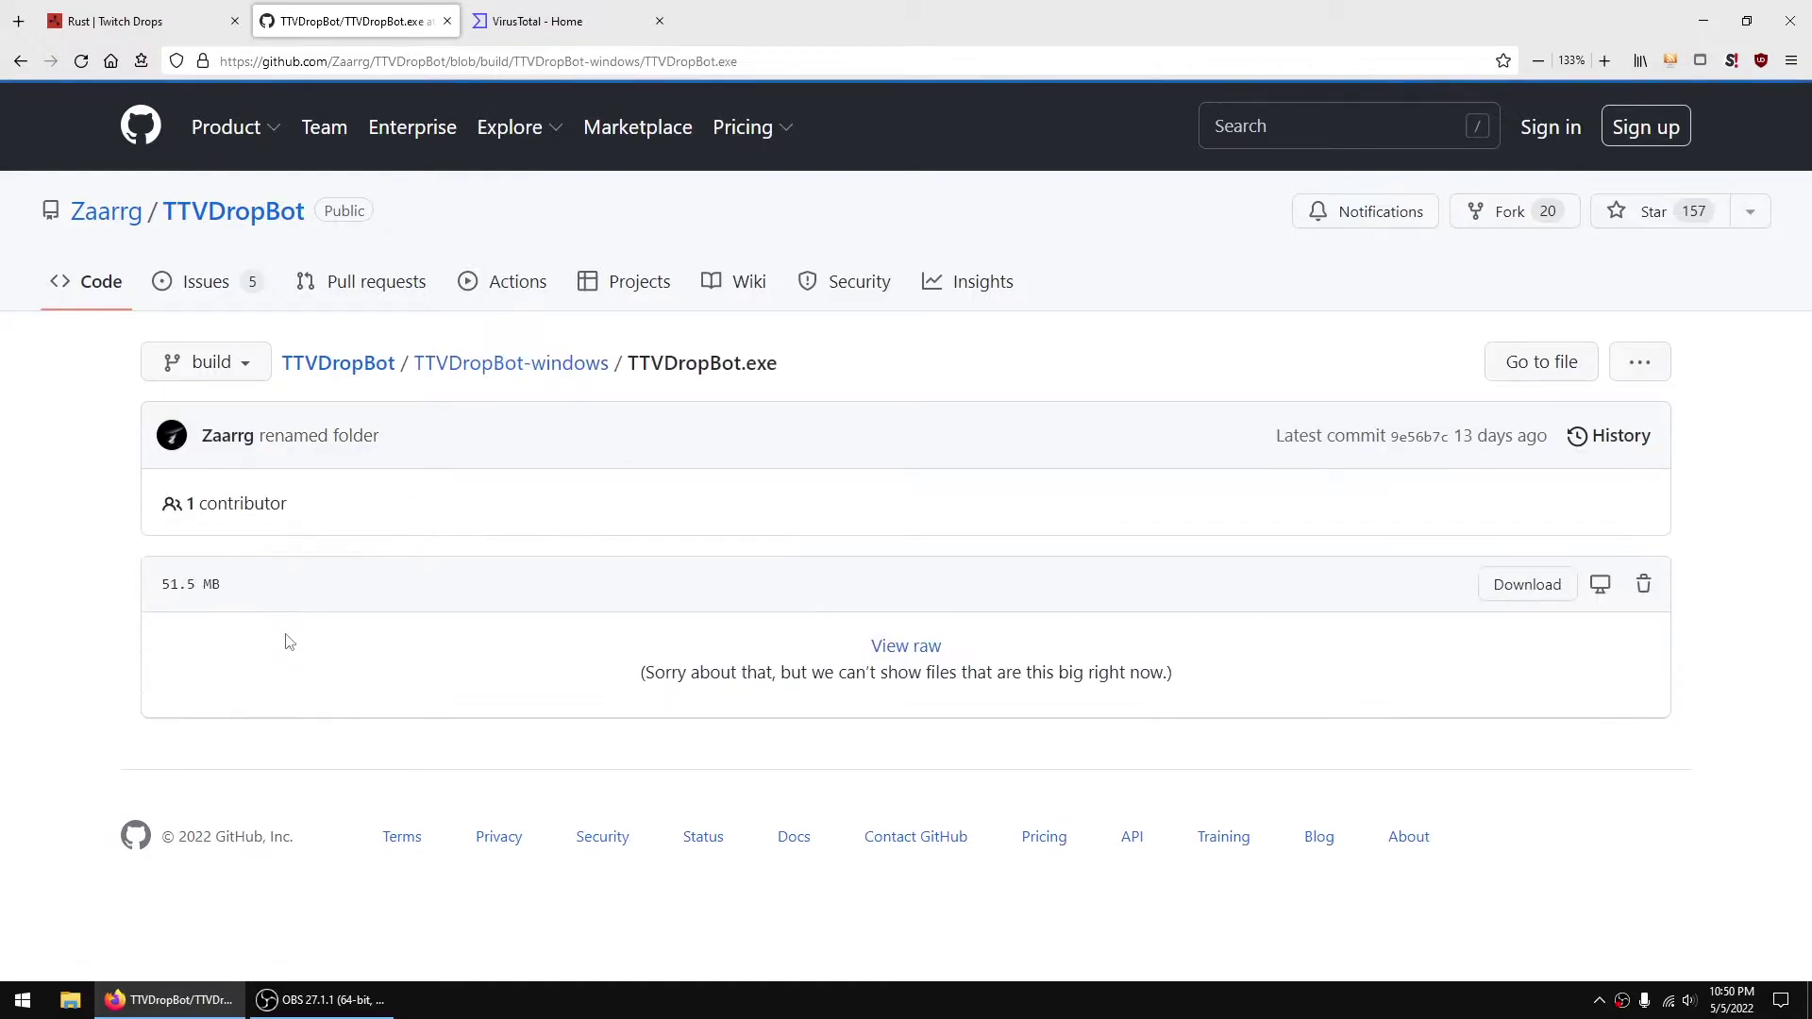
pyautogui.click(1539, 589)
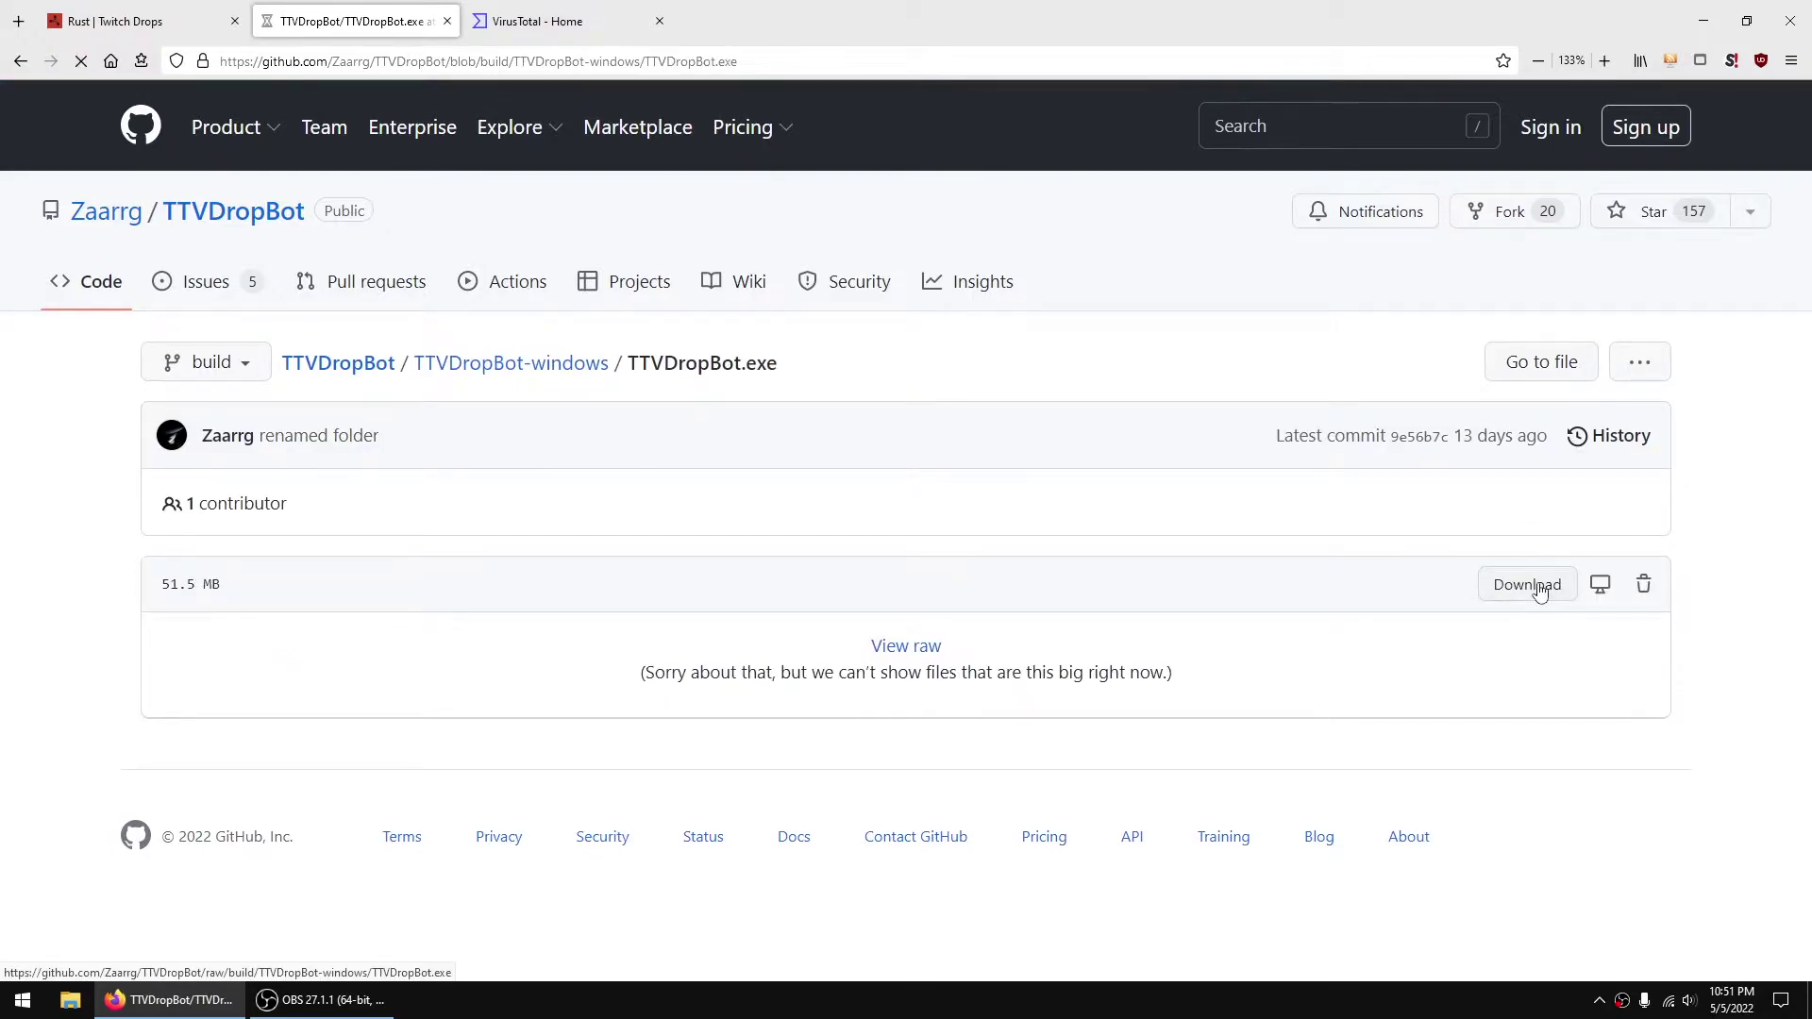
pyautogui.doubleClick(234, 177)
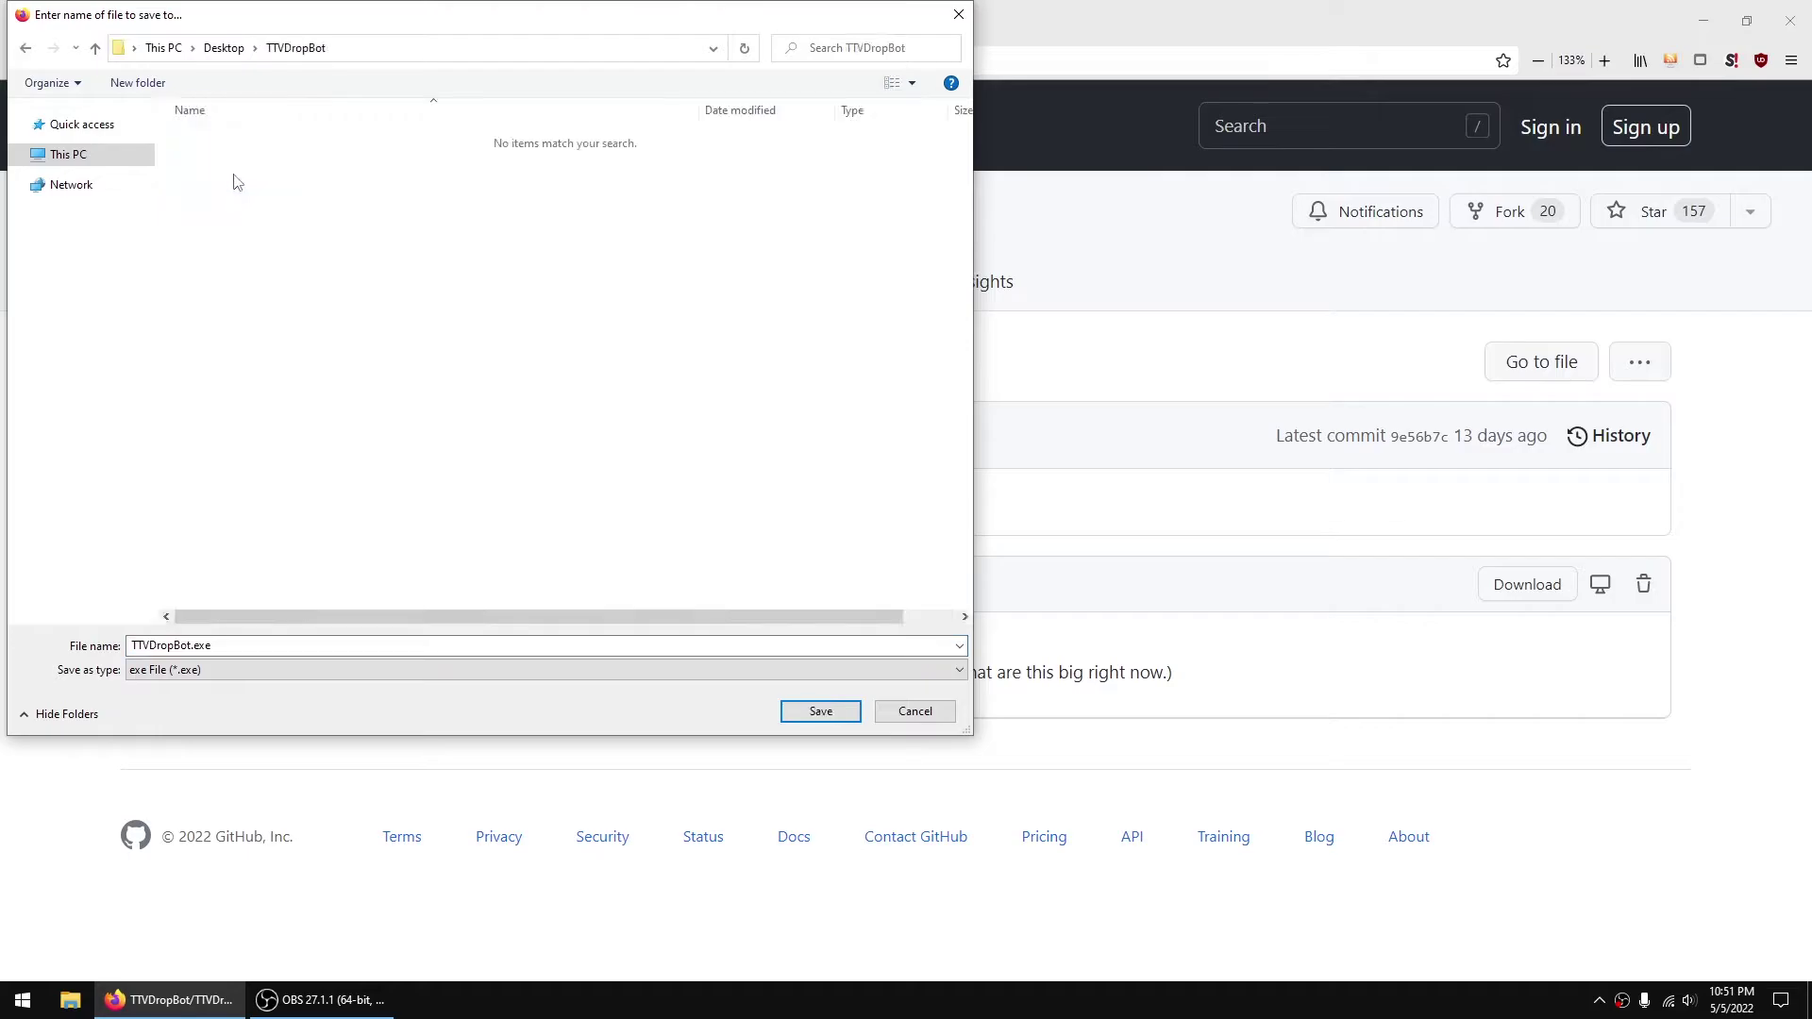
pyautogui.click(819, 709)
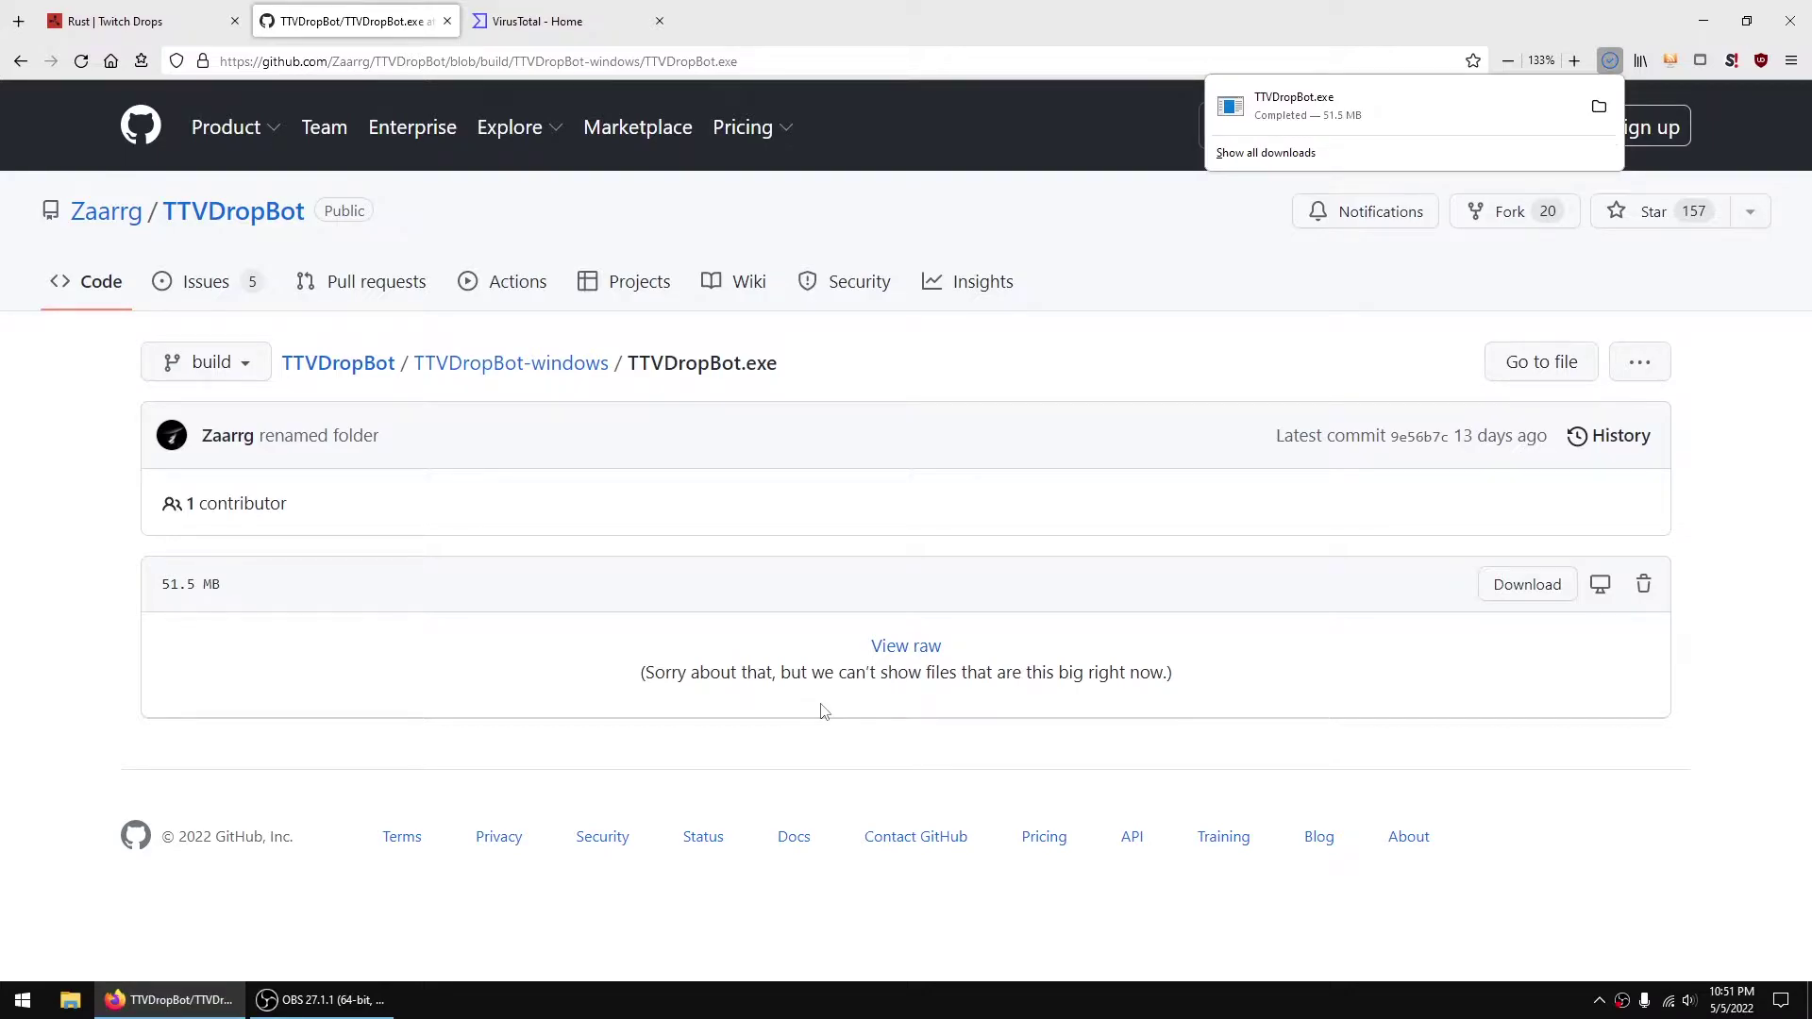
# Step: Upload Desktop\TTVDropBot\TTVDropBot.exe to VirusTotal and review the 0/62 detection report
pyautogui.click(583, 24)
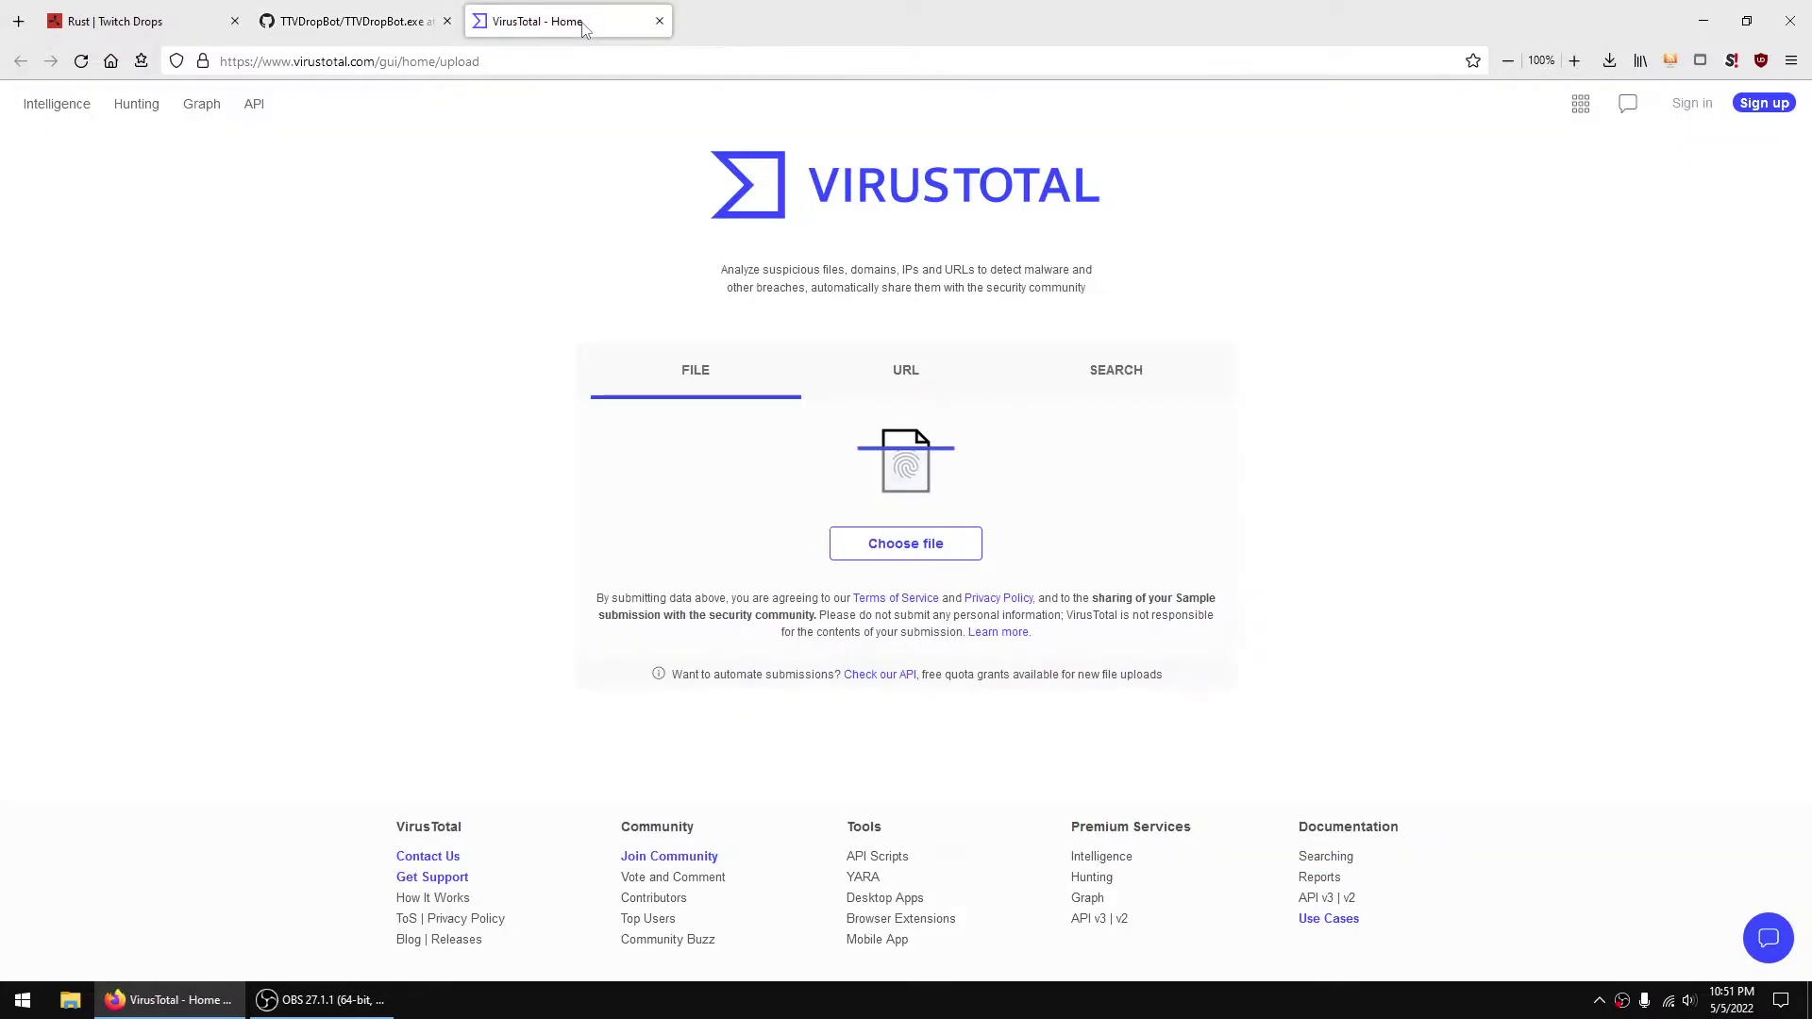
pyautogui.click(862, 547)
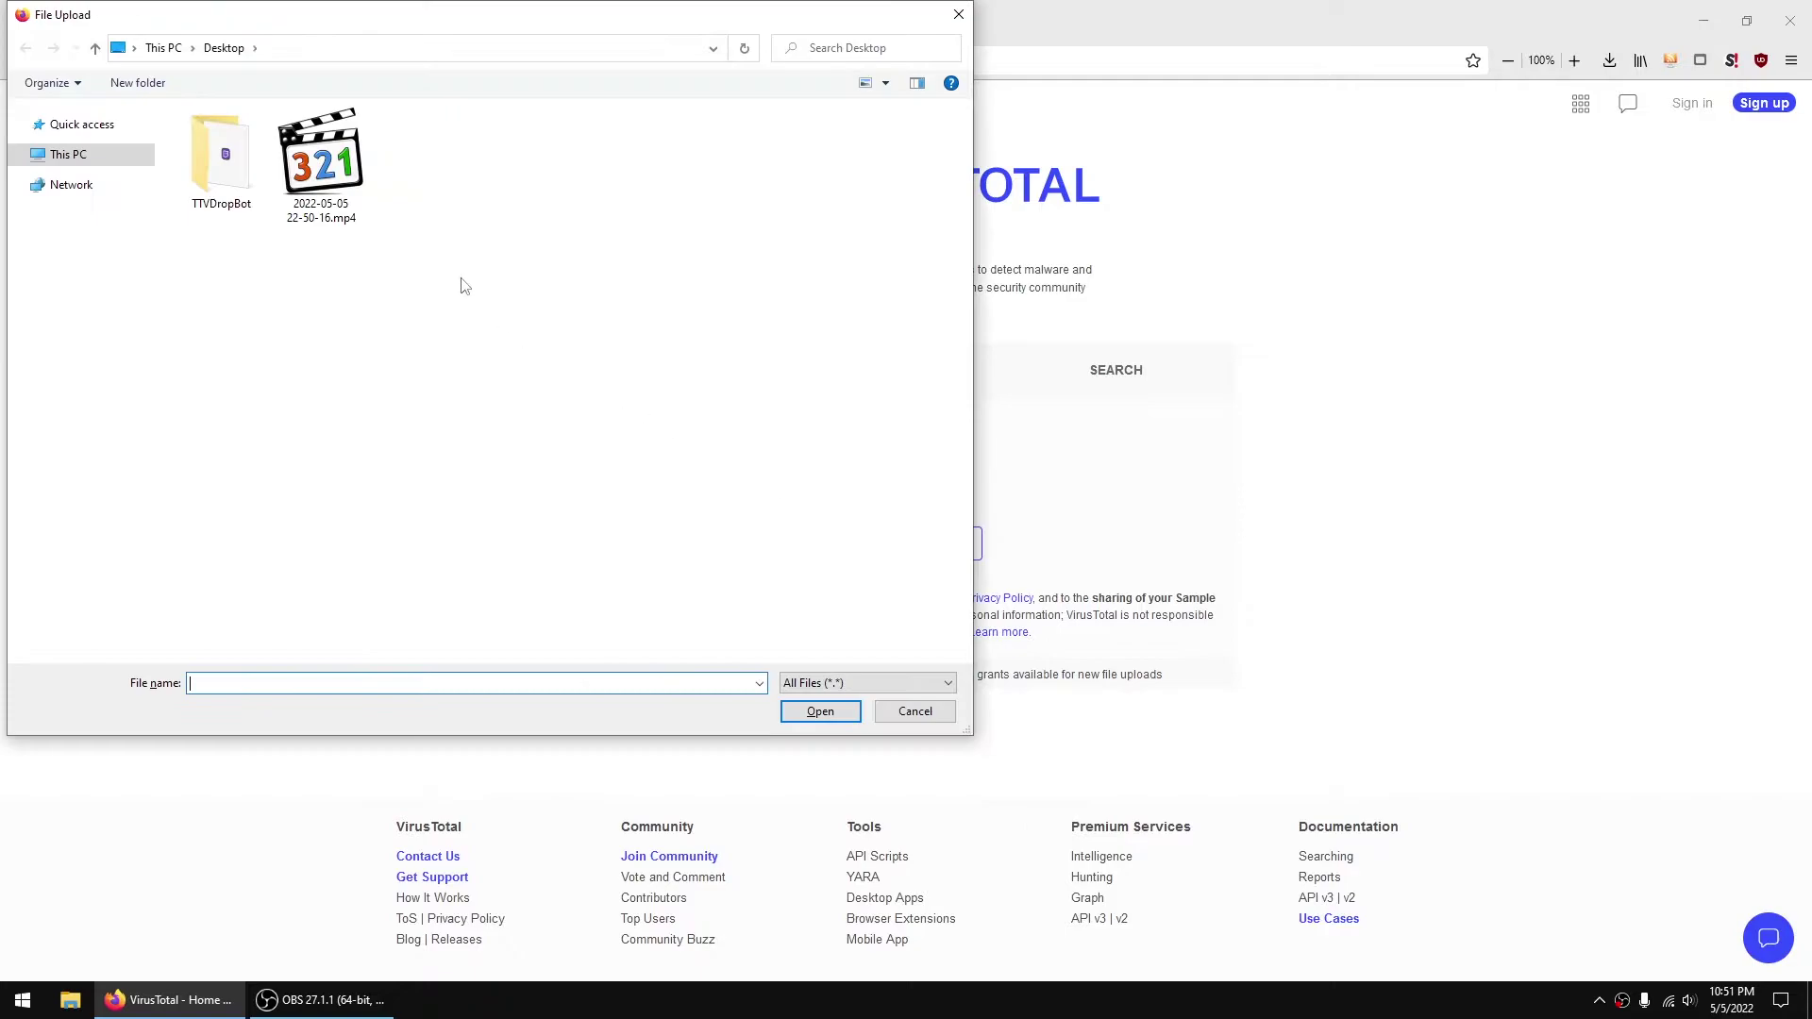
pyautogui.doubleClick(237, 172)
pyautogui.click(233, 144)
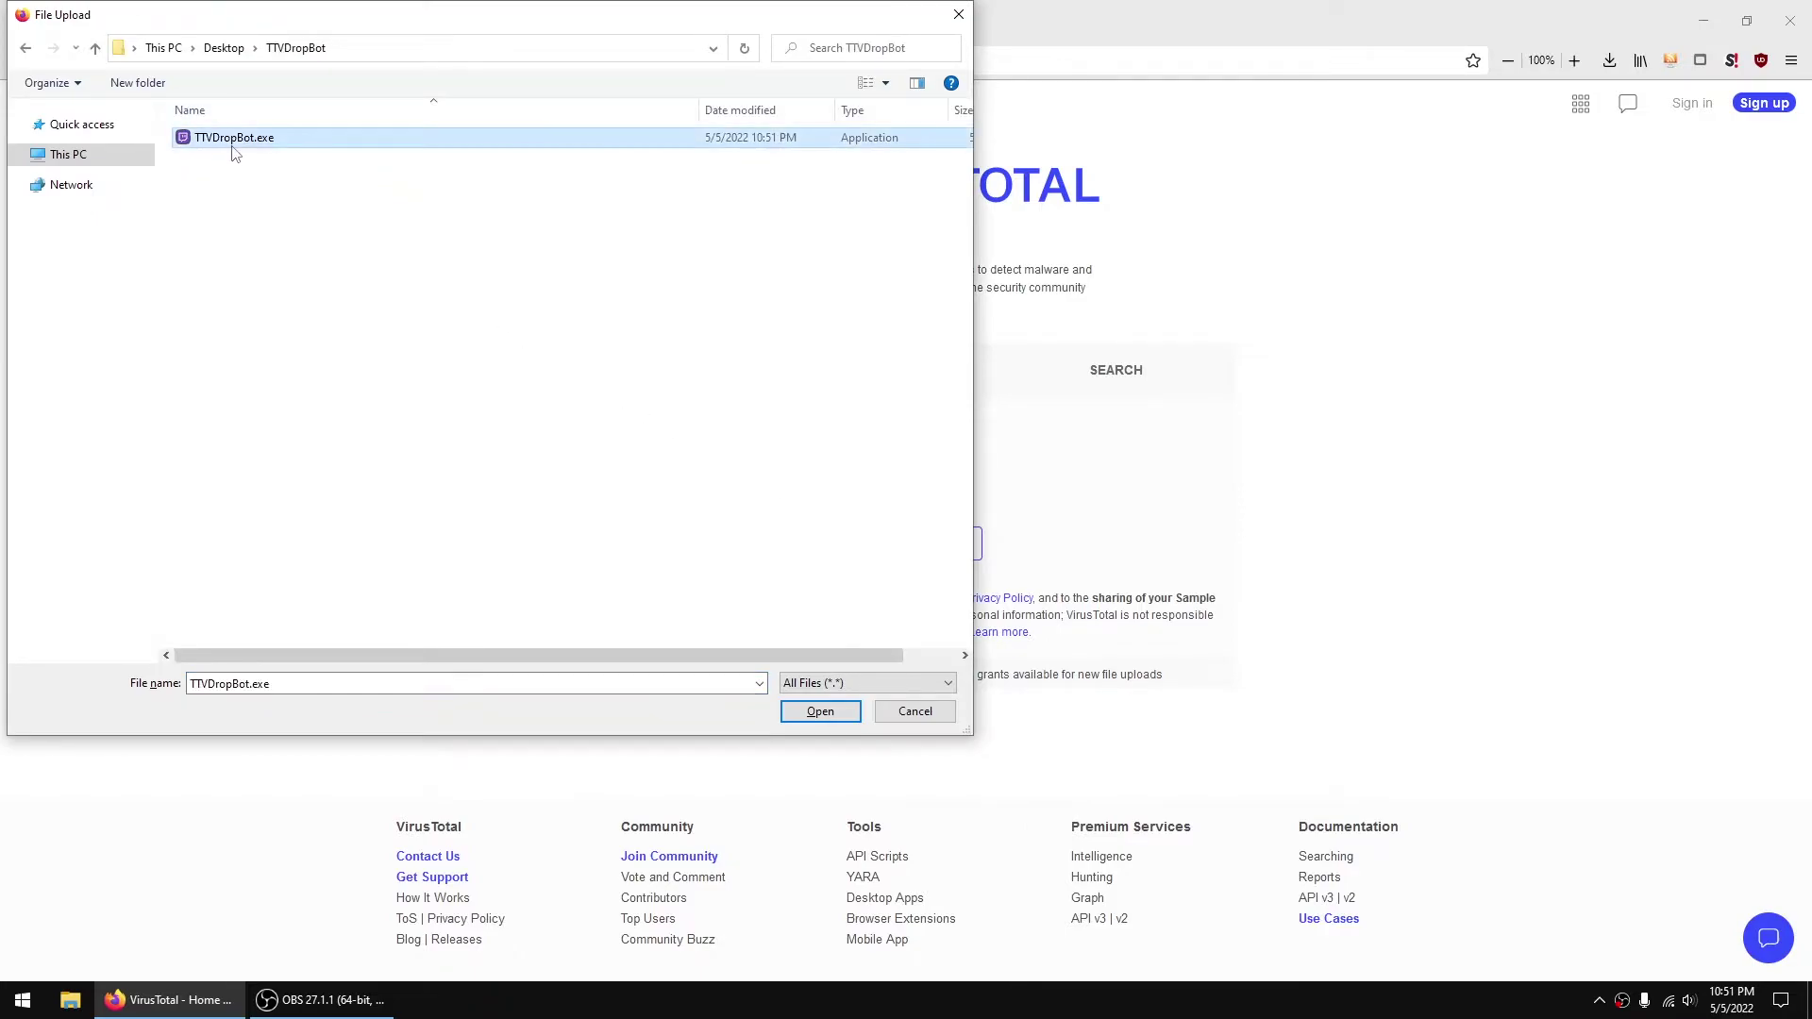
pyautogui.click(816, 712)
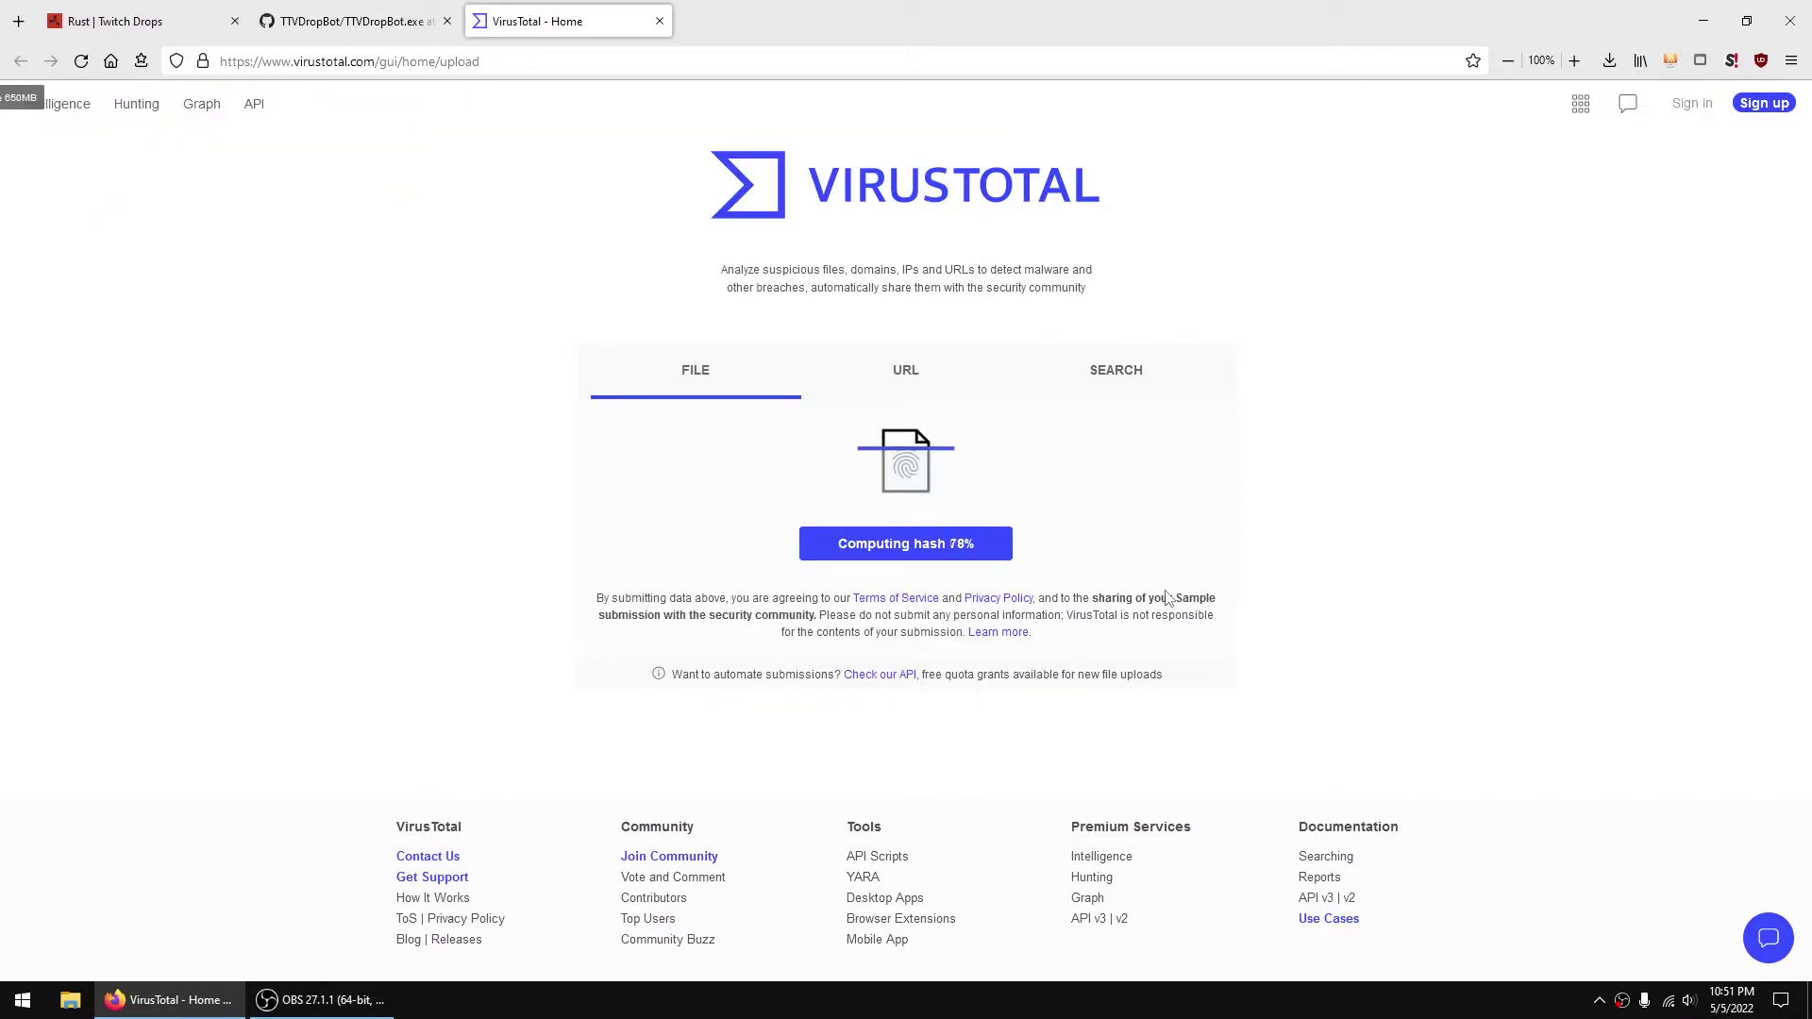
pyautogui.click(470, 411)
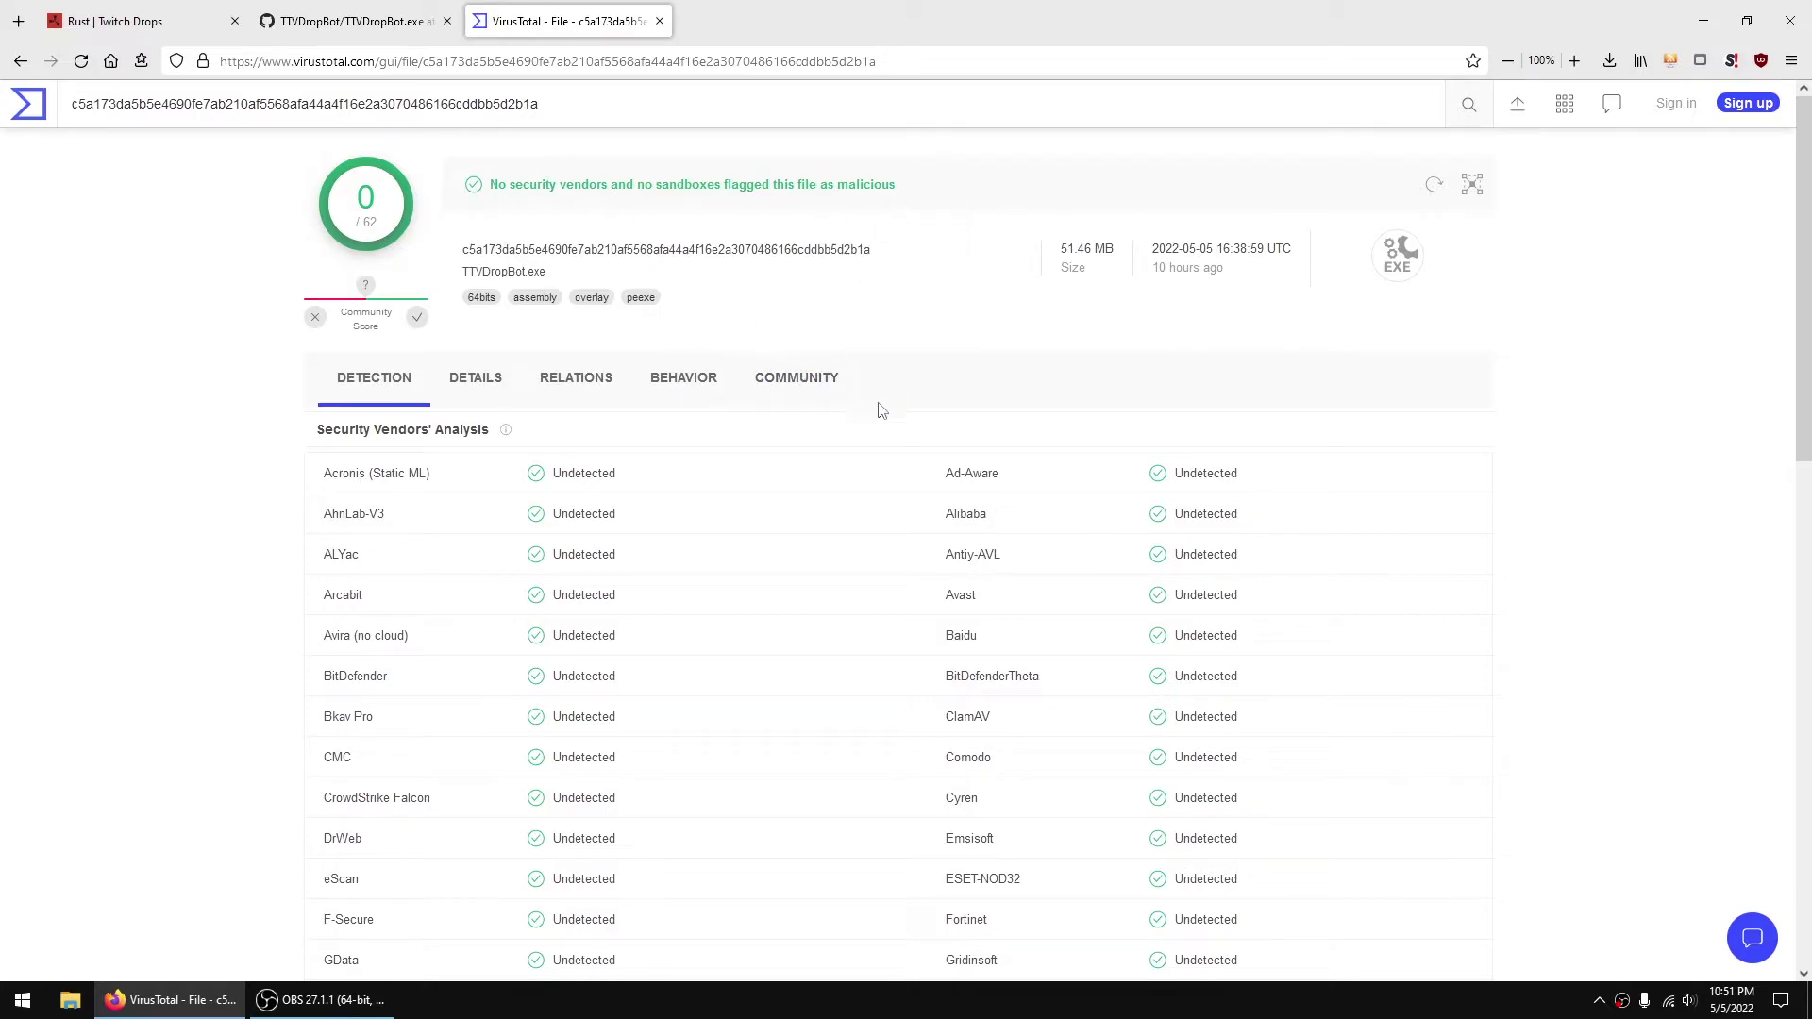
pyautogui.scroll(-9, 877, 459)
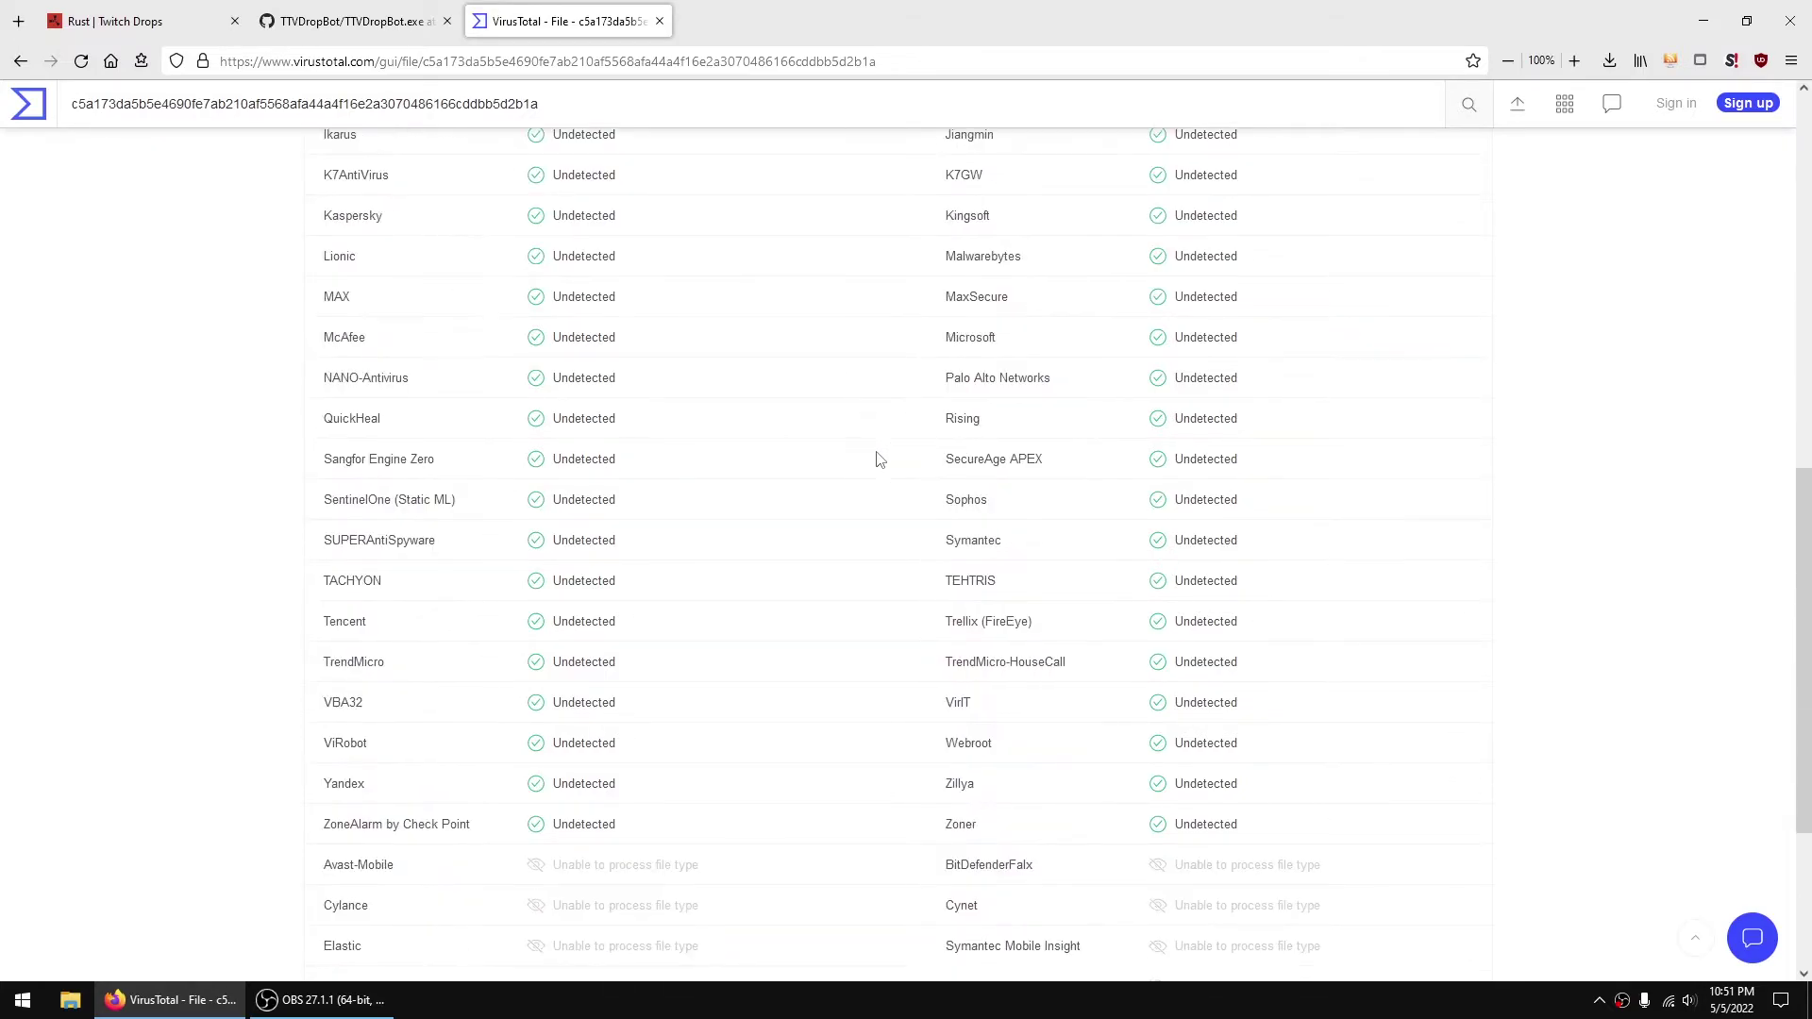
pyautogui.scroll(9, 1183, 516)
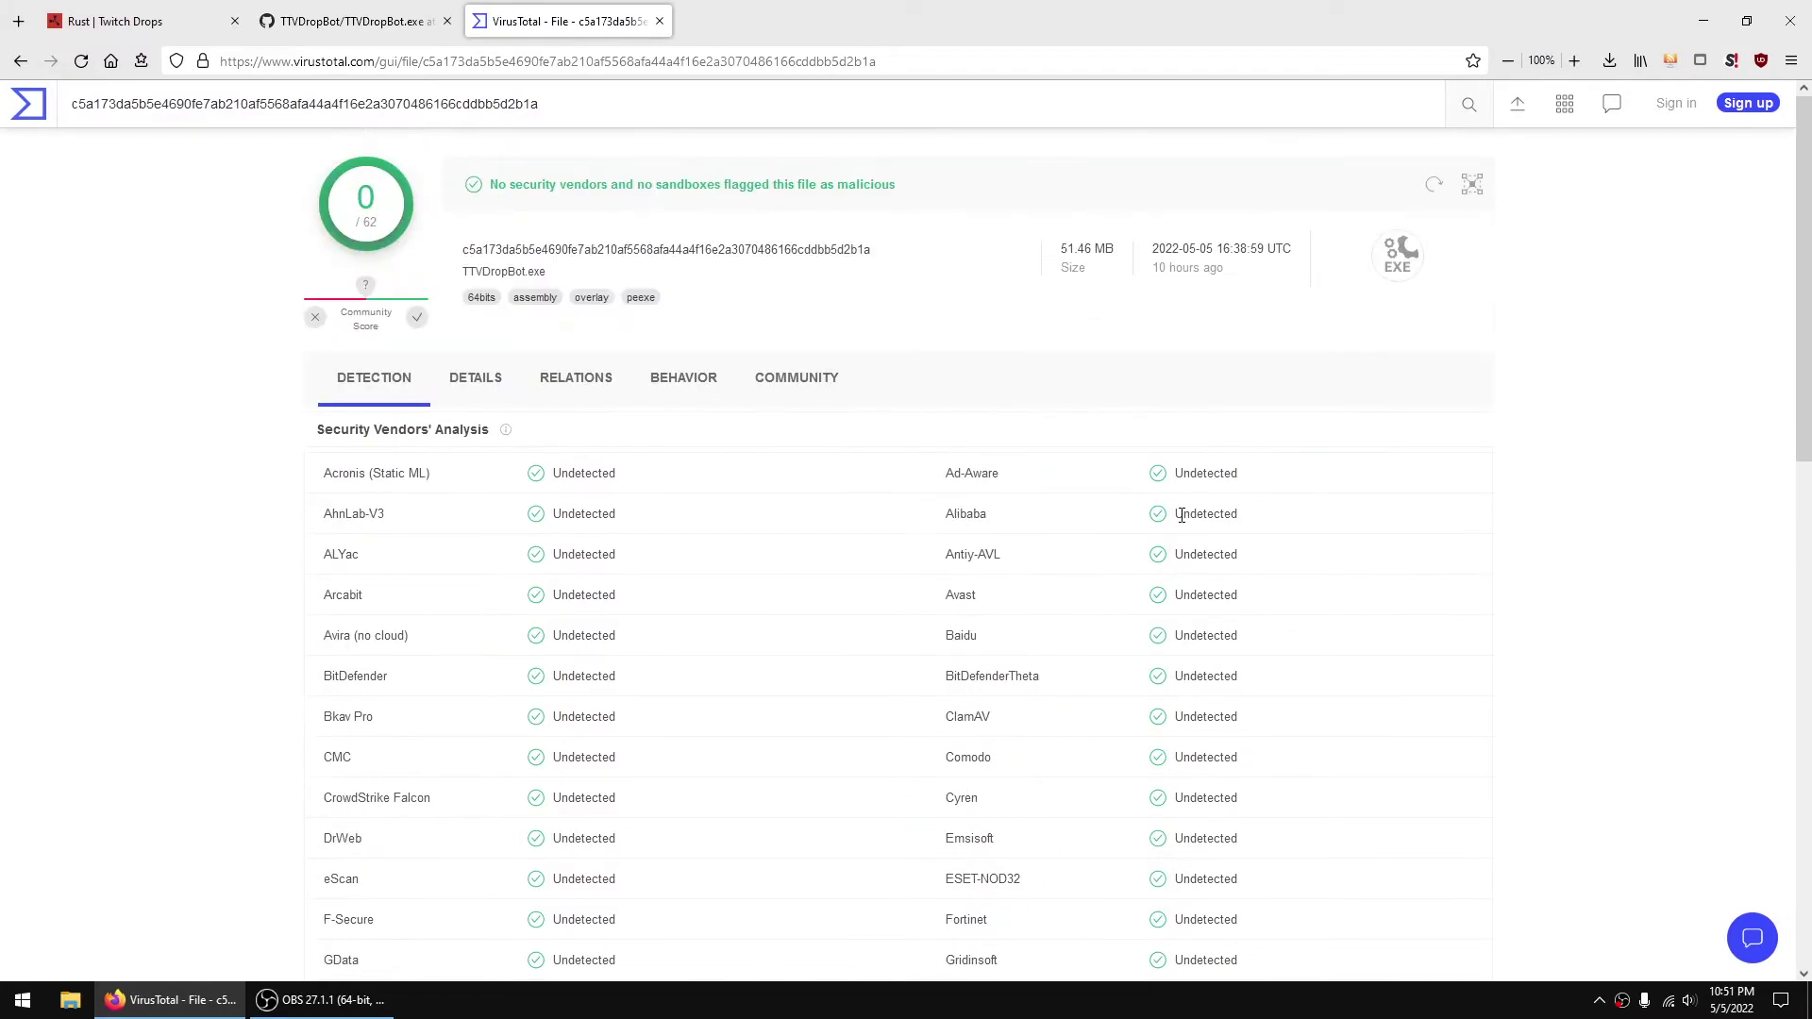
# Step: Launch TTVDropBot.exe from the Desktop TTVDropBot folder, choosing Run anyway past SmartScreen
pyautogui.click(1701, 19)
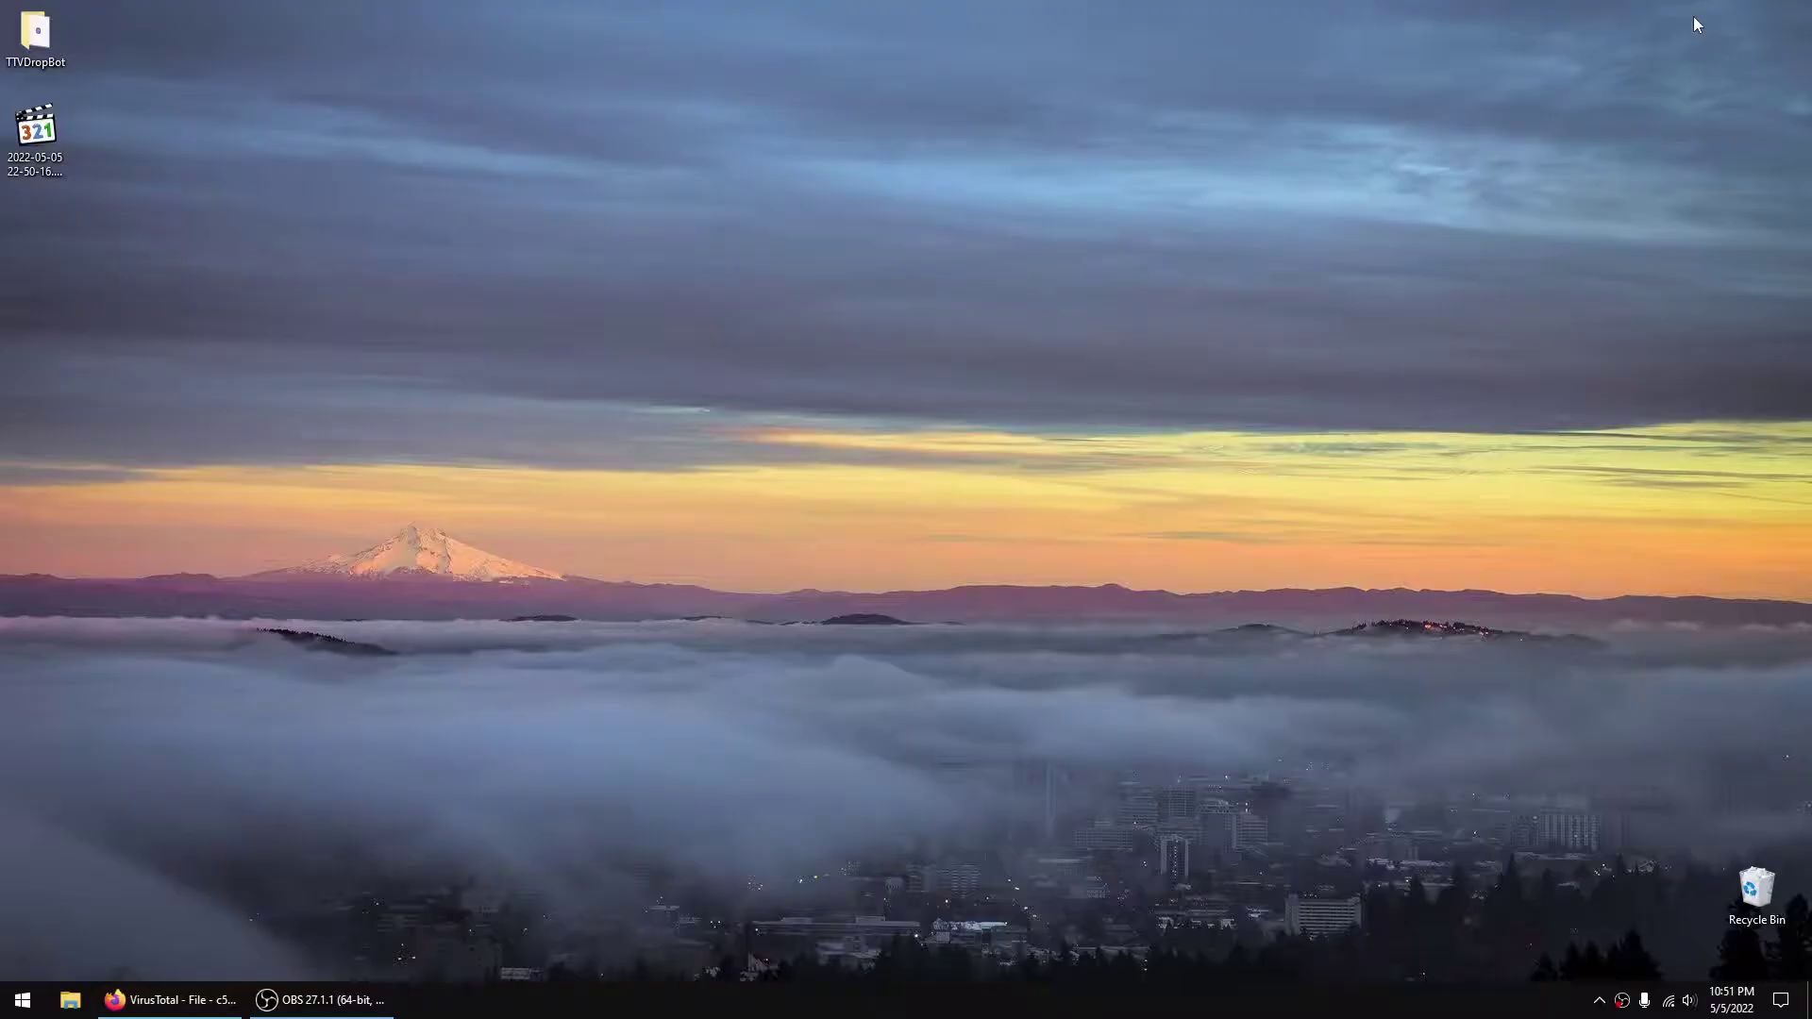
pyautogui.doubleClick(33, 45)
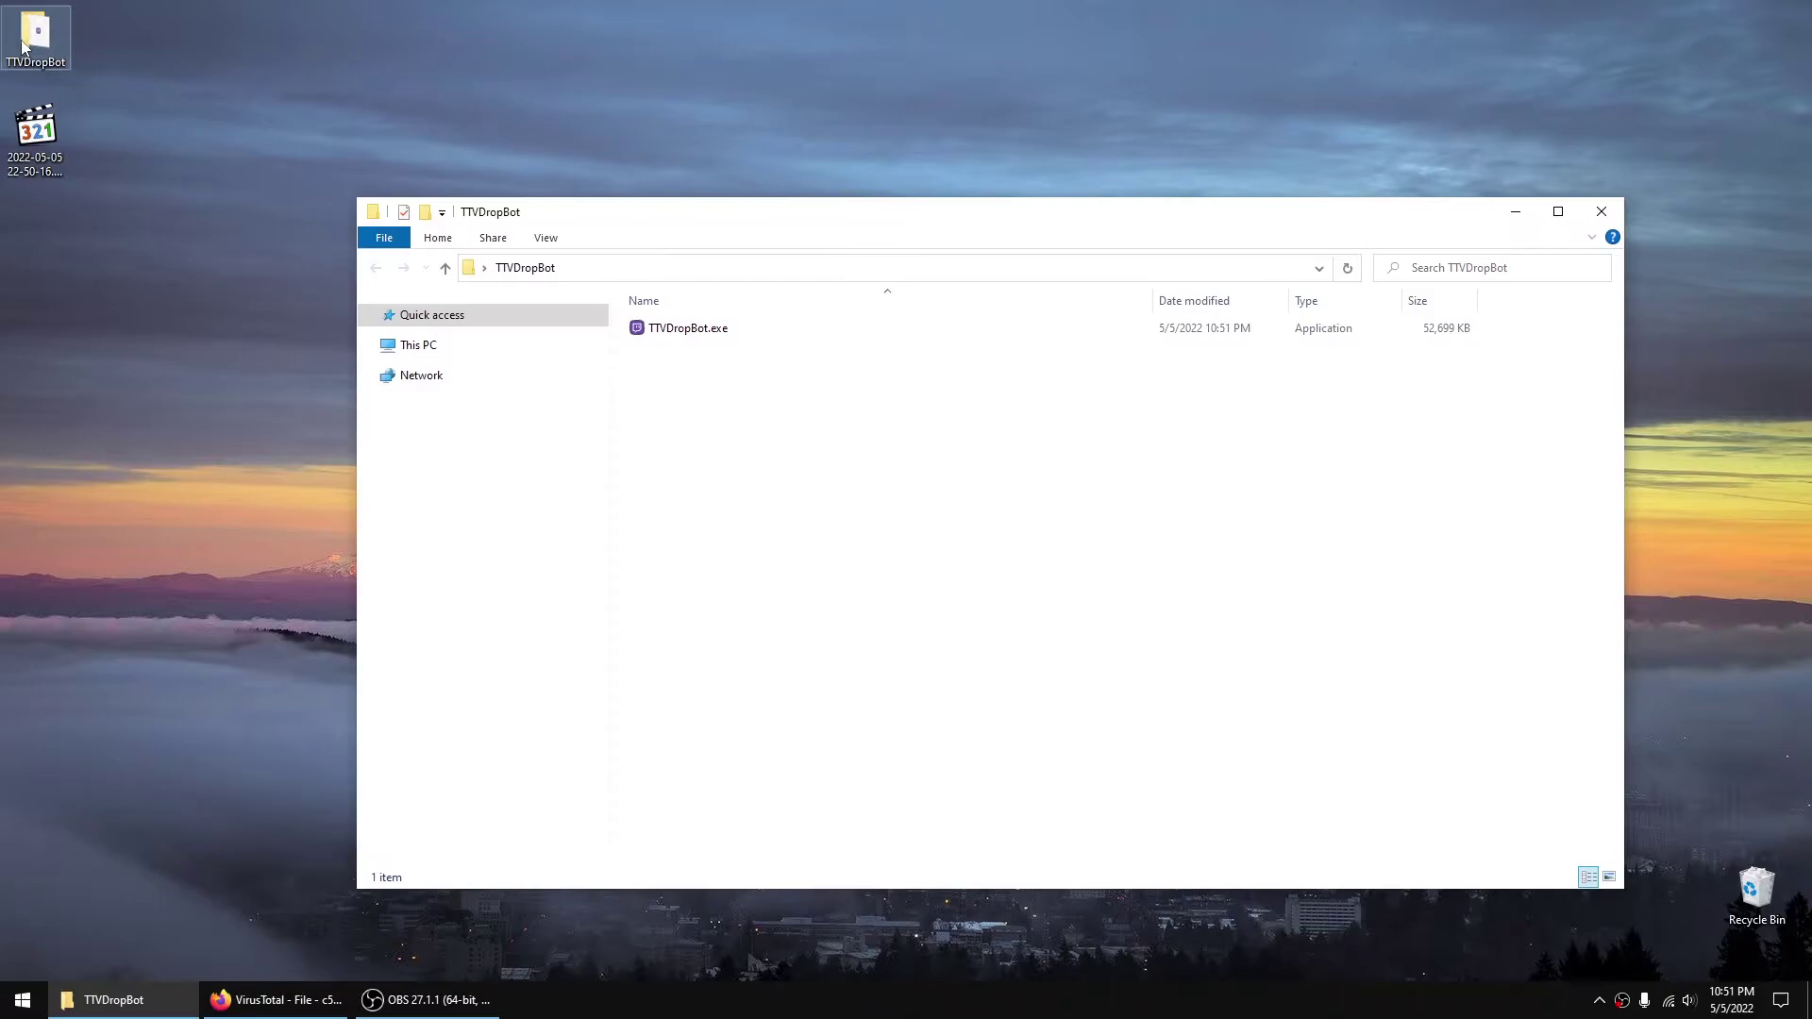
pyautogui.doubleClick(681, 338)
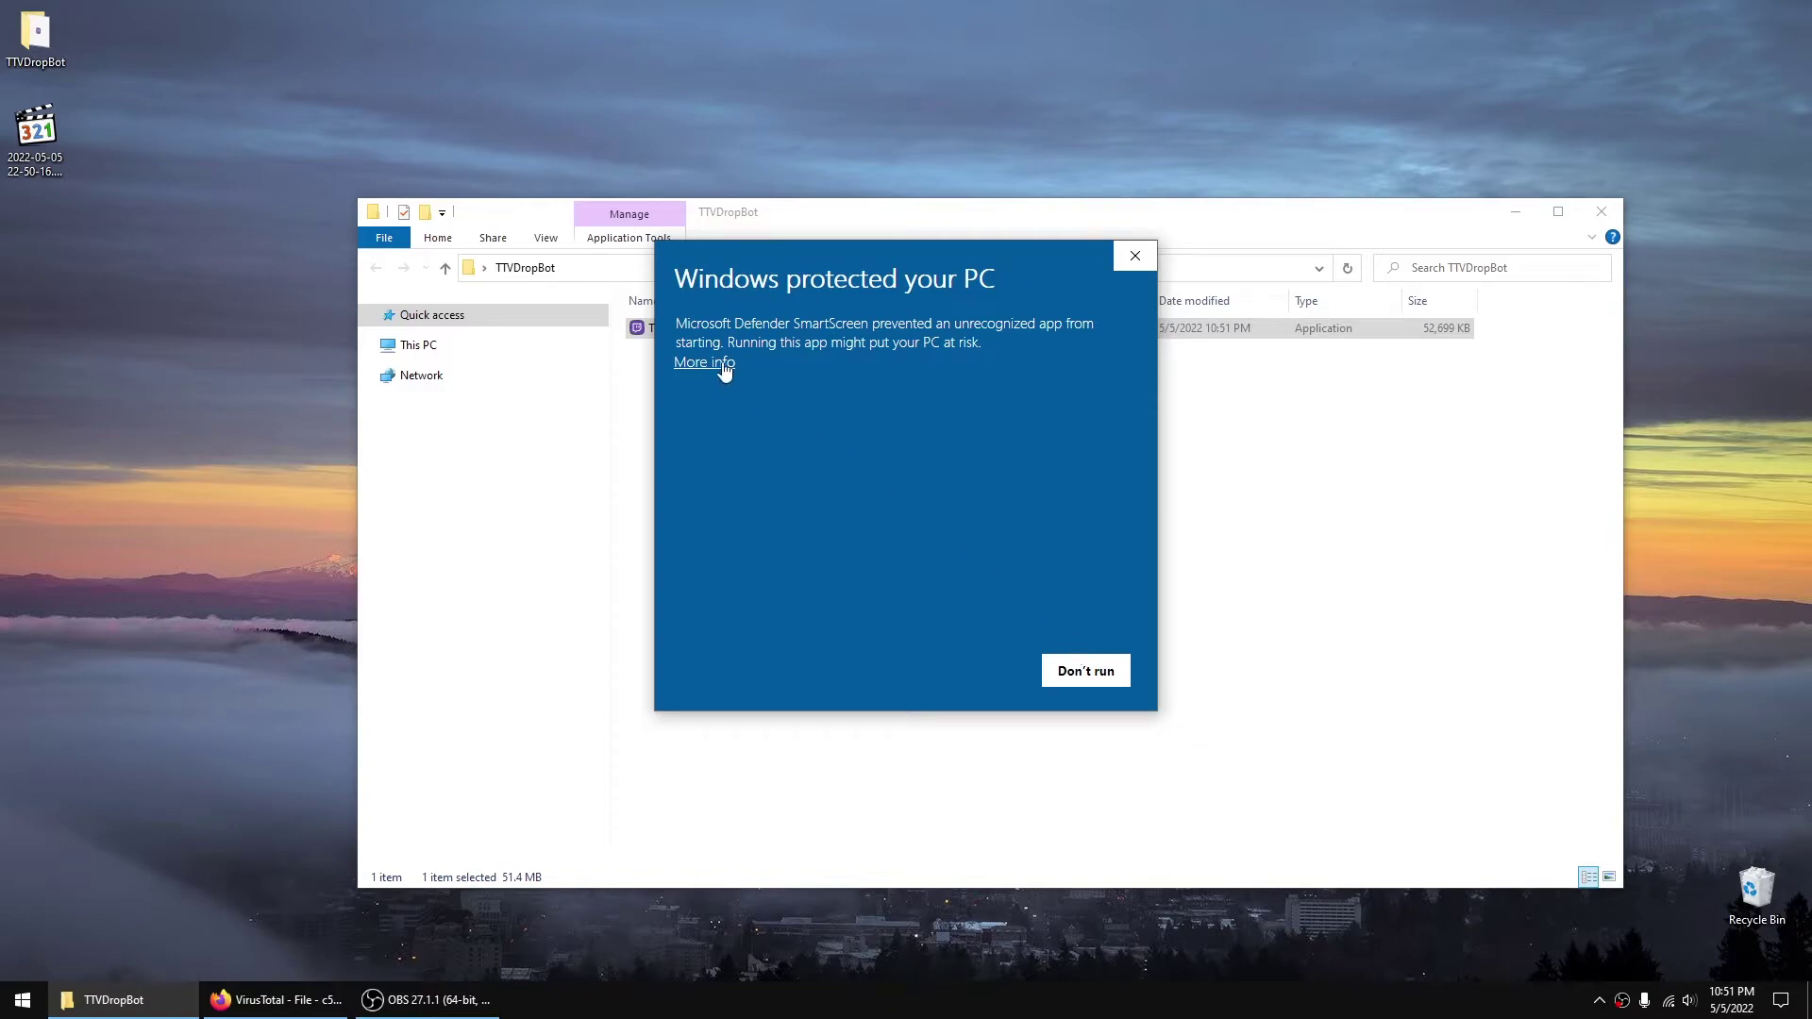
pyautogui.click(722, 367)
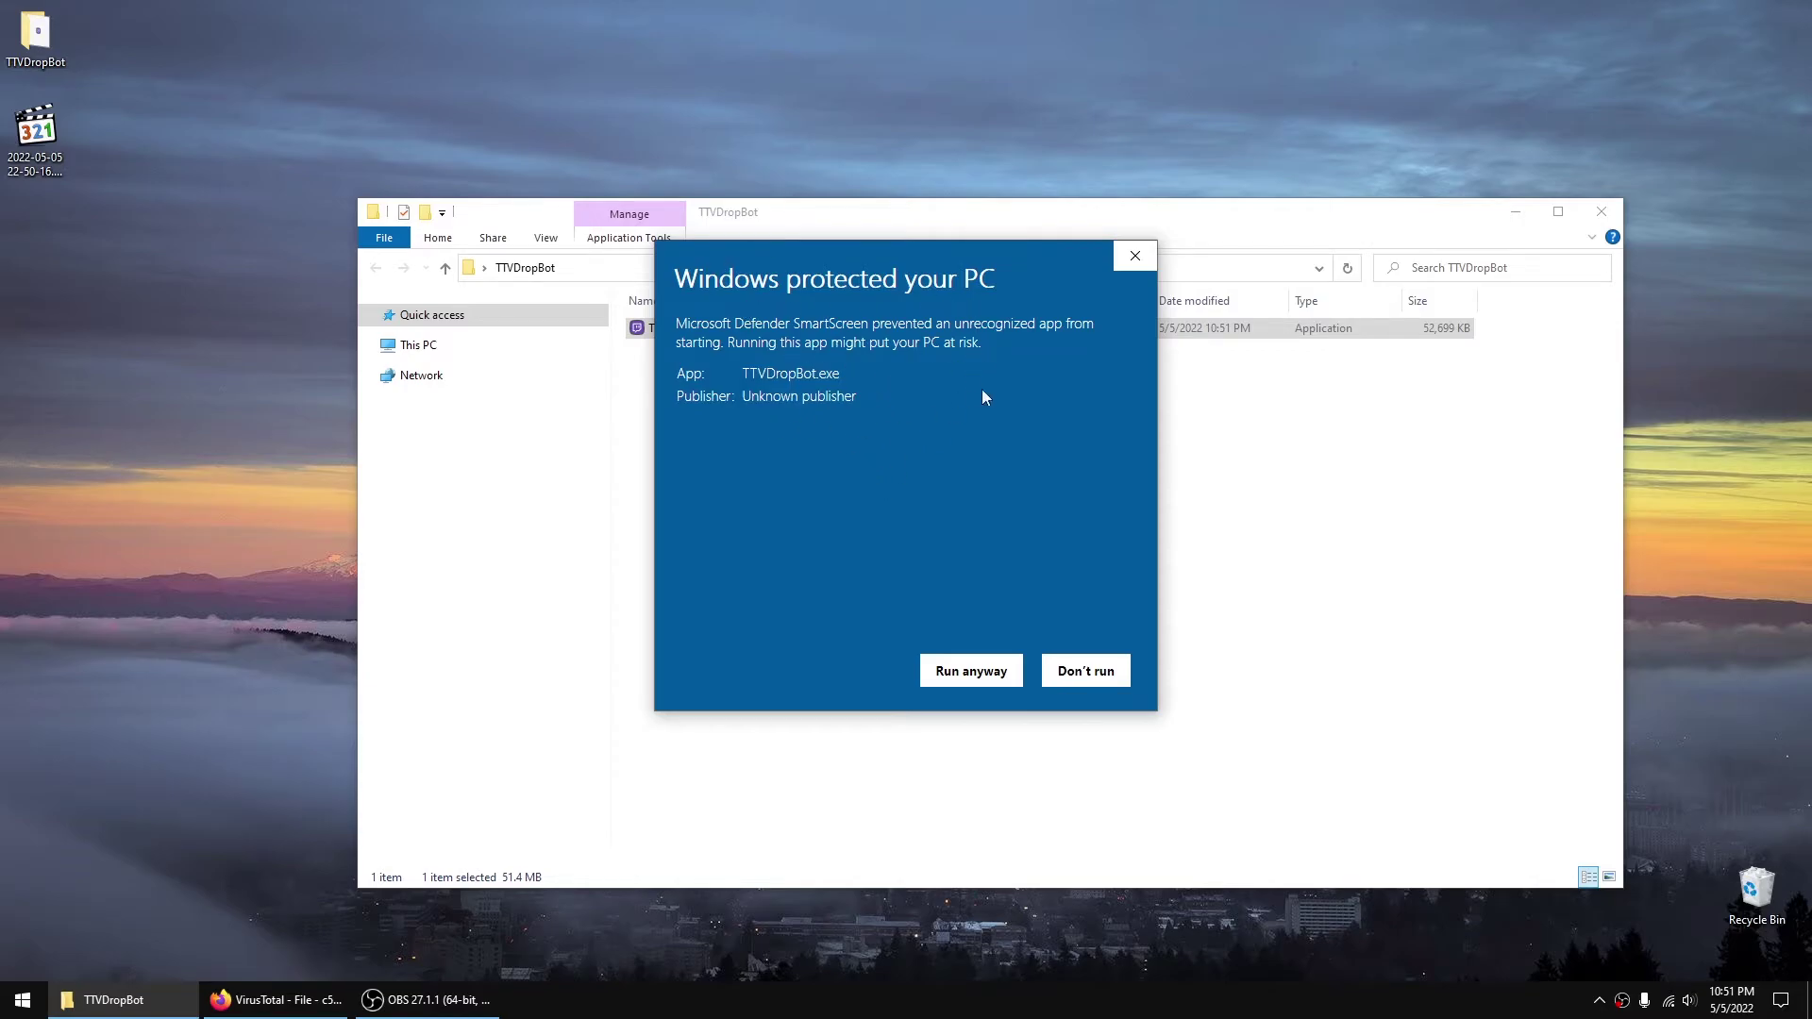
pyautogui.click(975, 674)
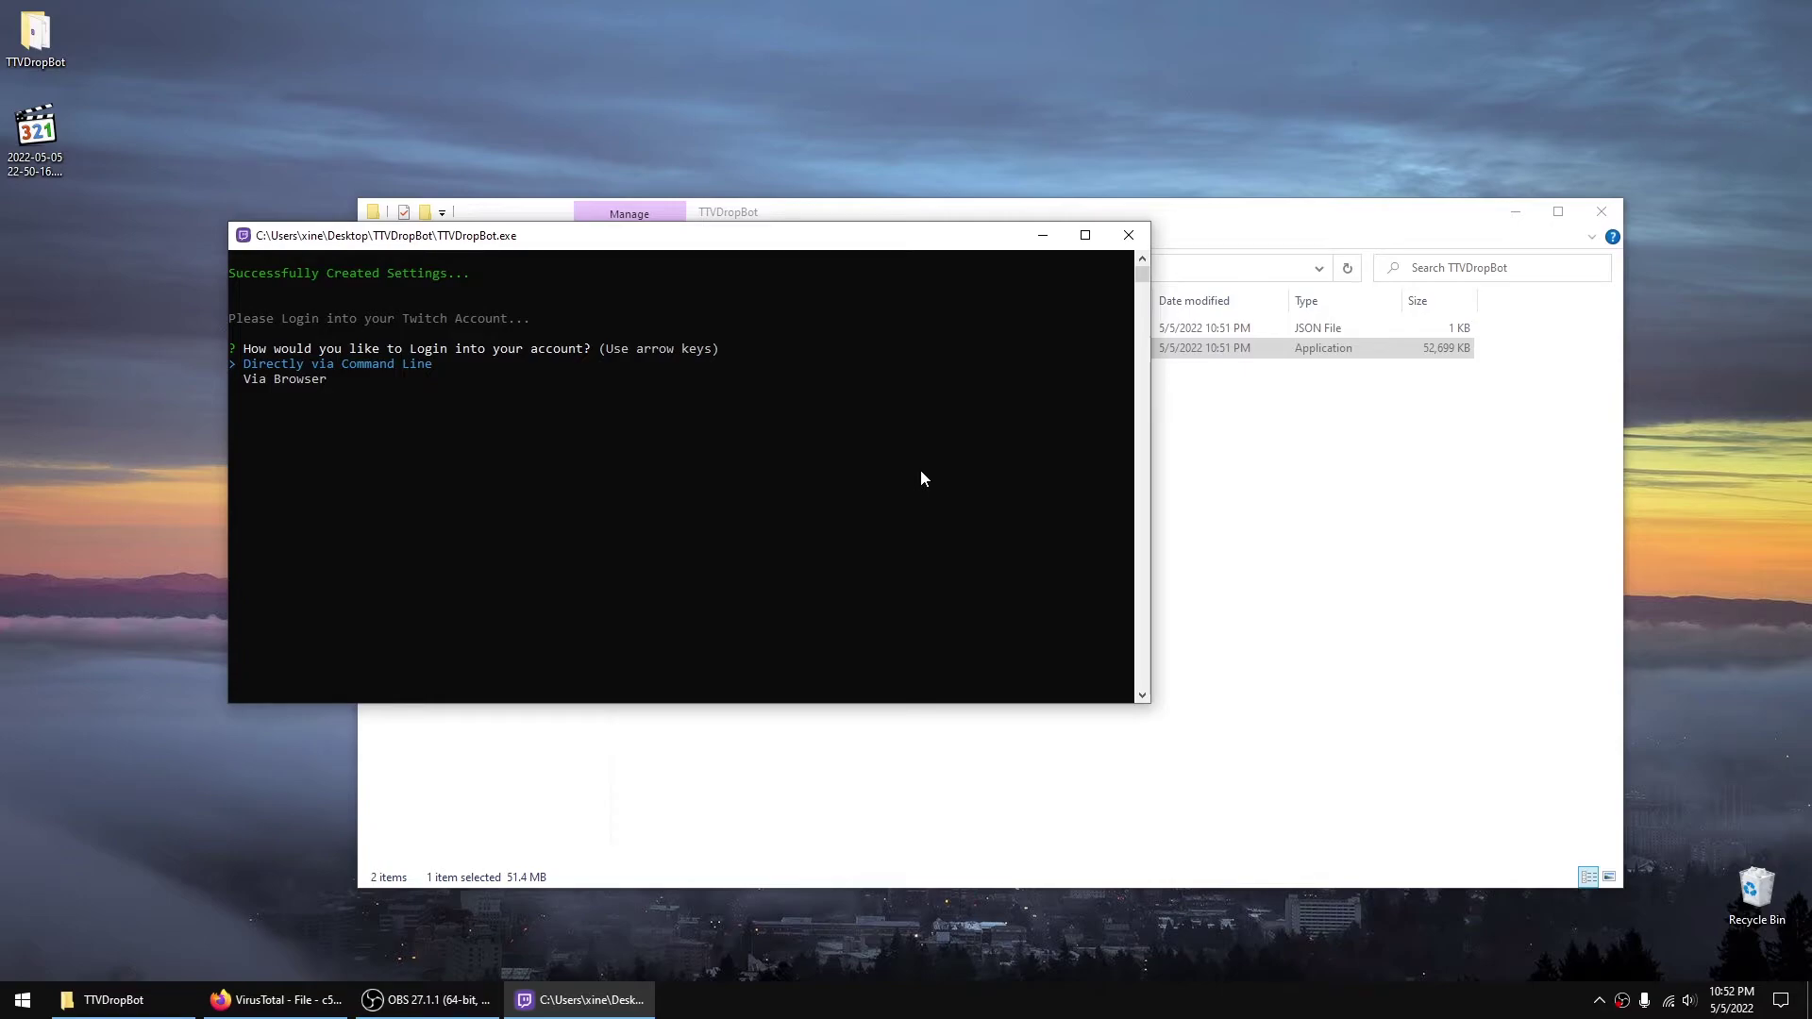
# Step: Choose Via Browser login, decline the Chrome path, and paste the Iridium executable path instead
pyautogui.press('Down')
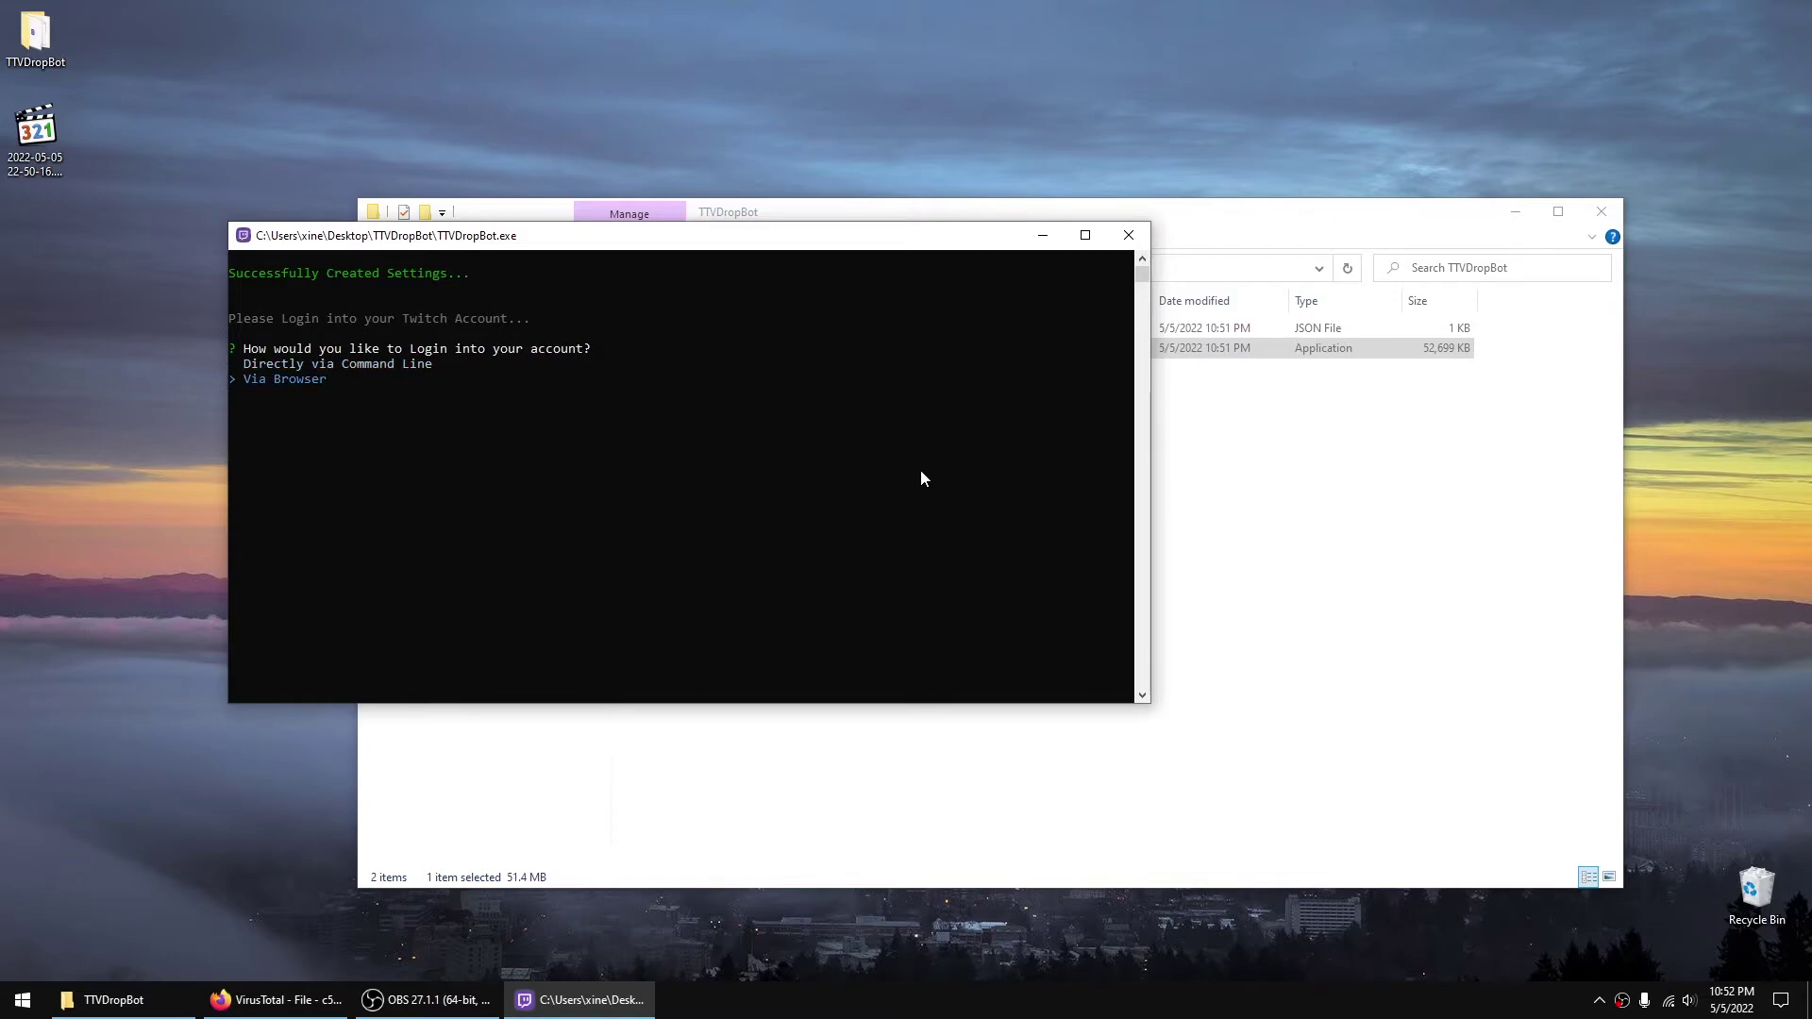
pyautogui.press('Return')
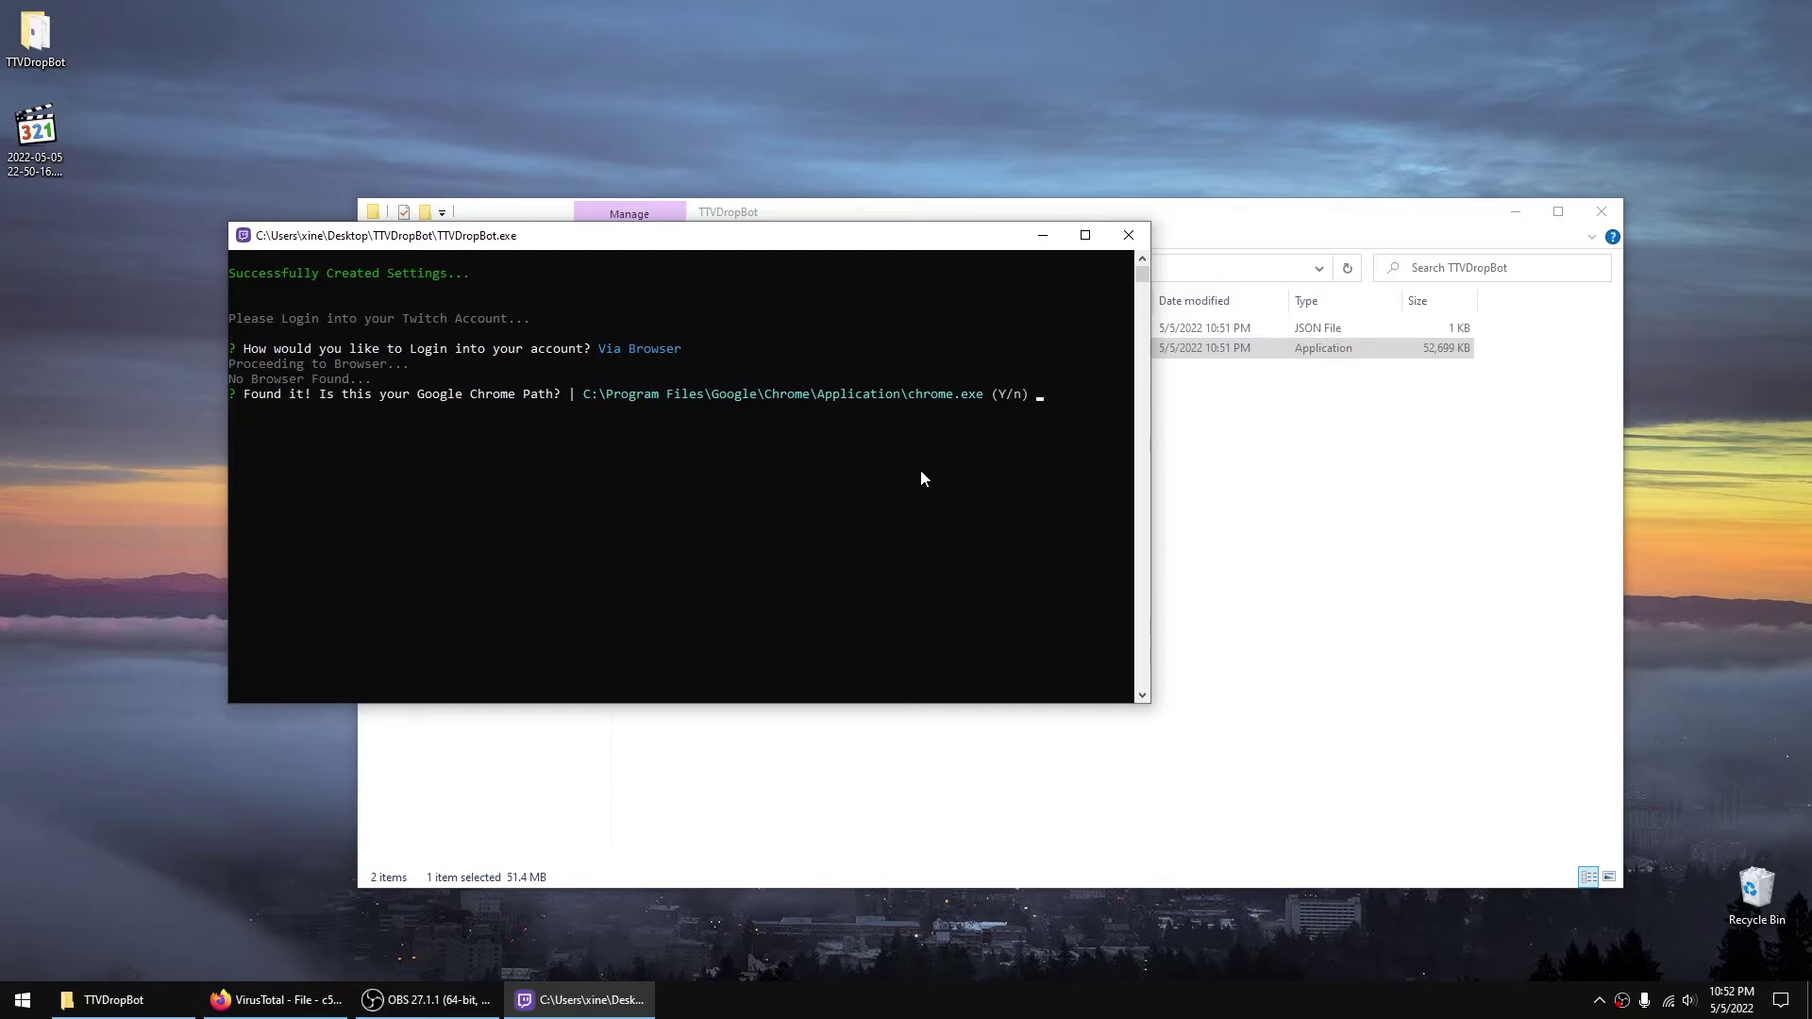
pyautogui.press('Return')
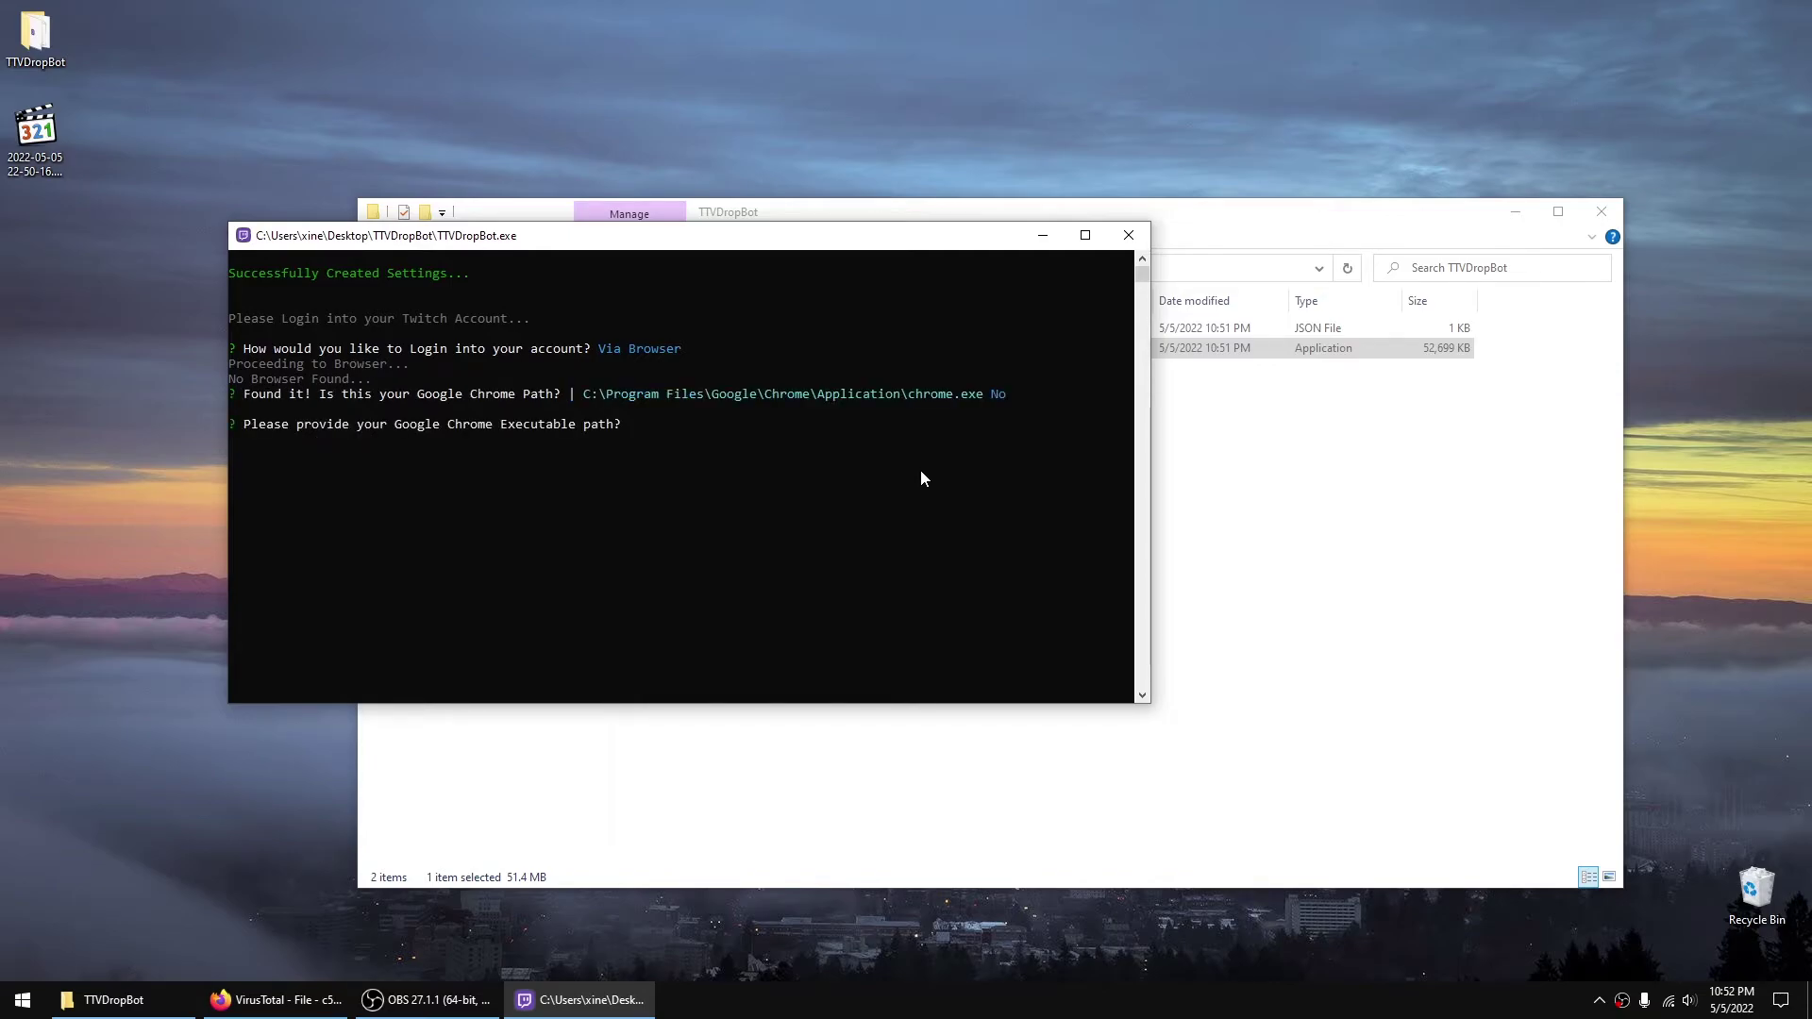
pyautogui.click(234, 241)
pyautogui.moveTo(312, 392)
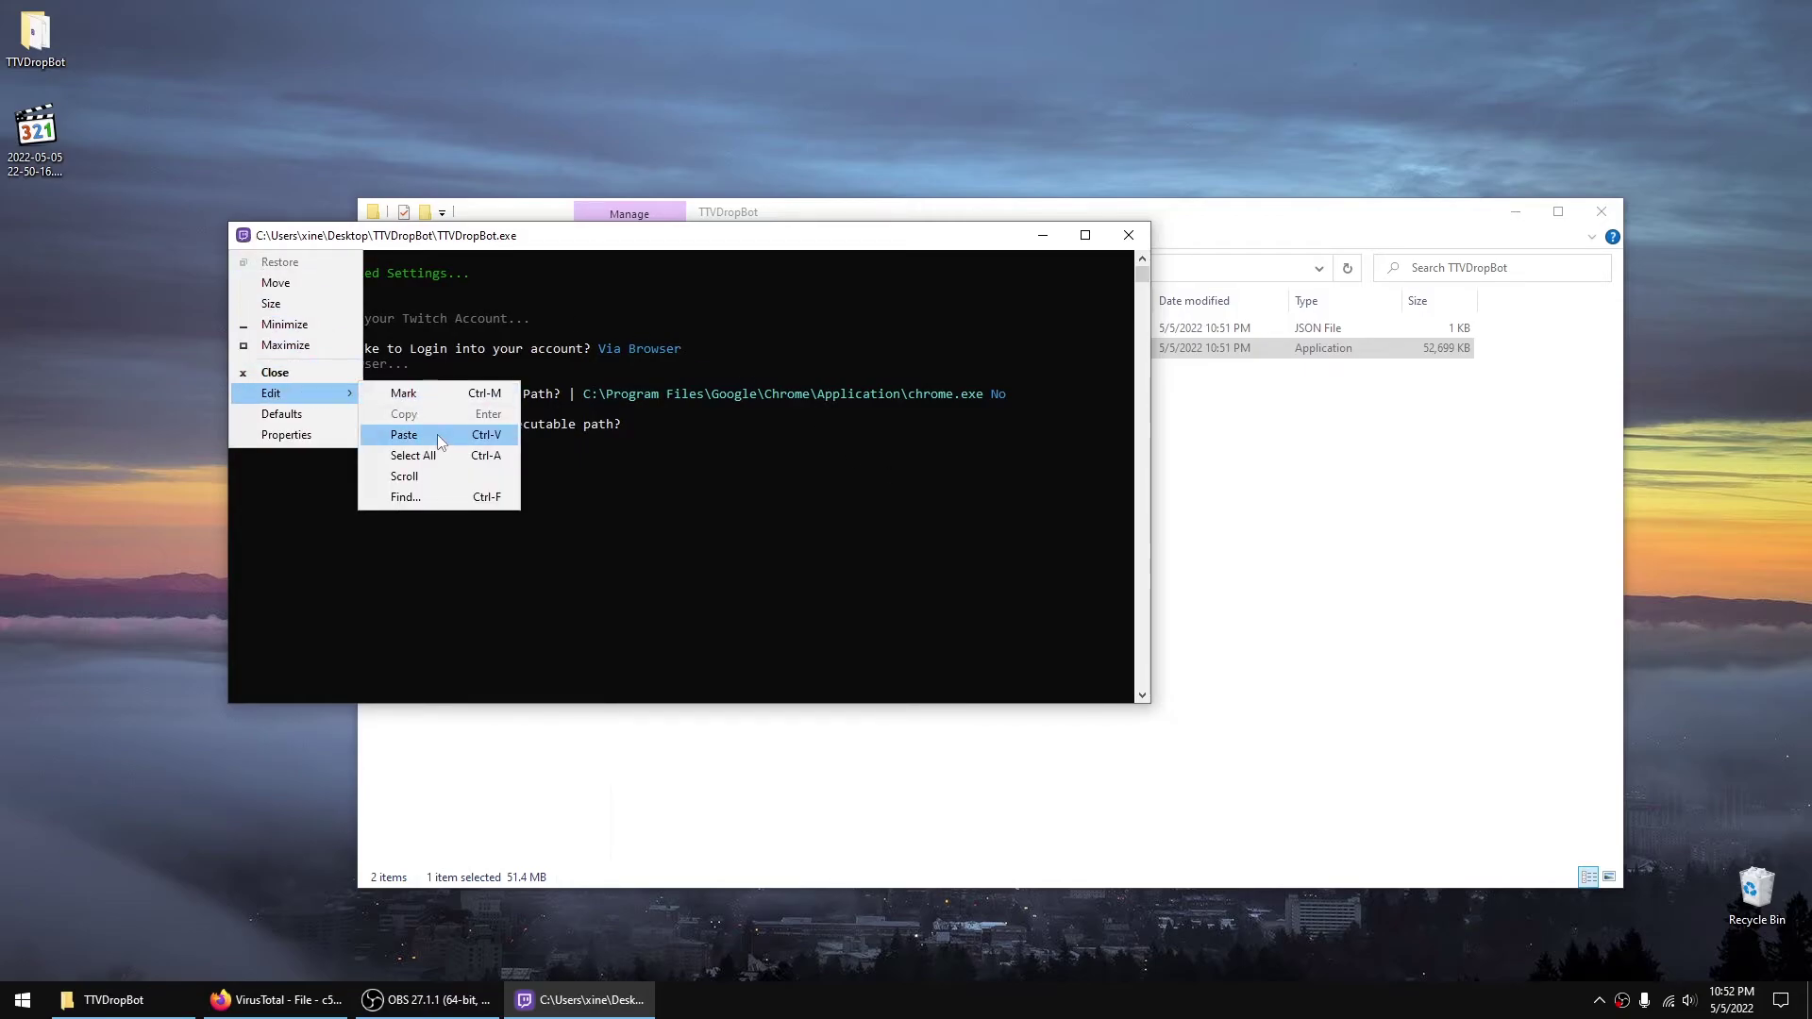
pyautogui.click(404, 435)
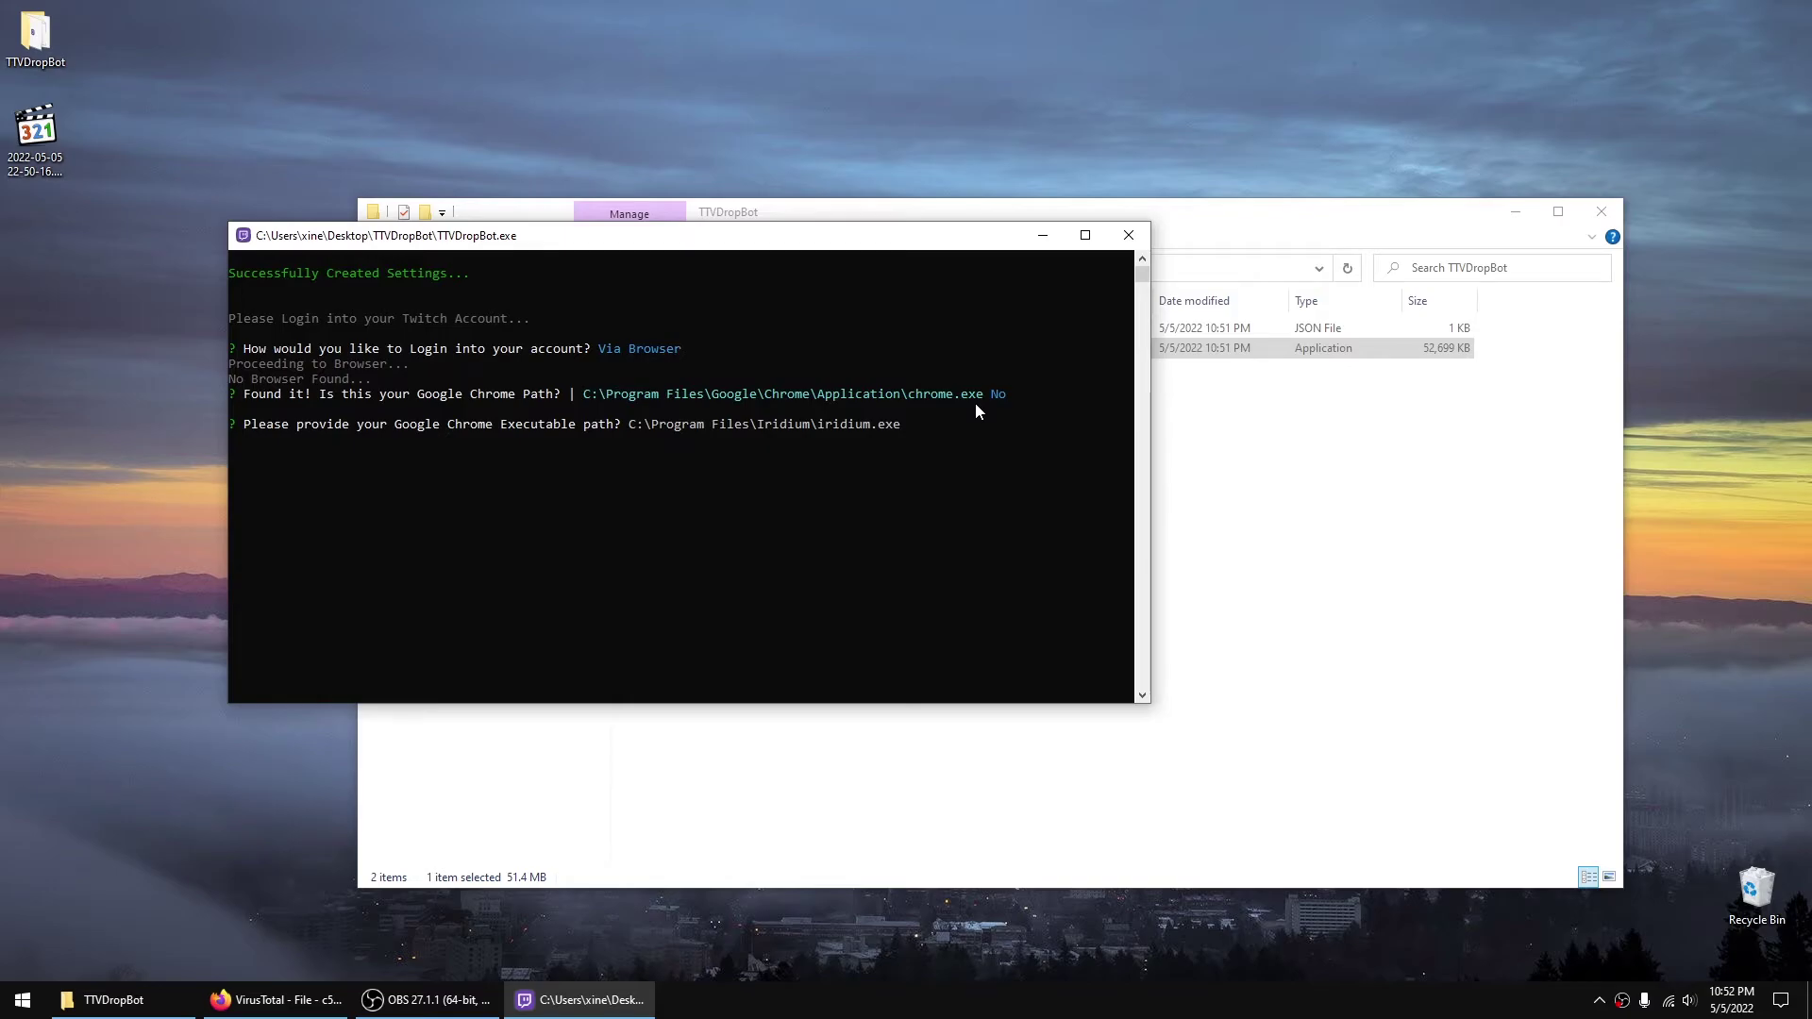
pyautogui.press('Return')
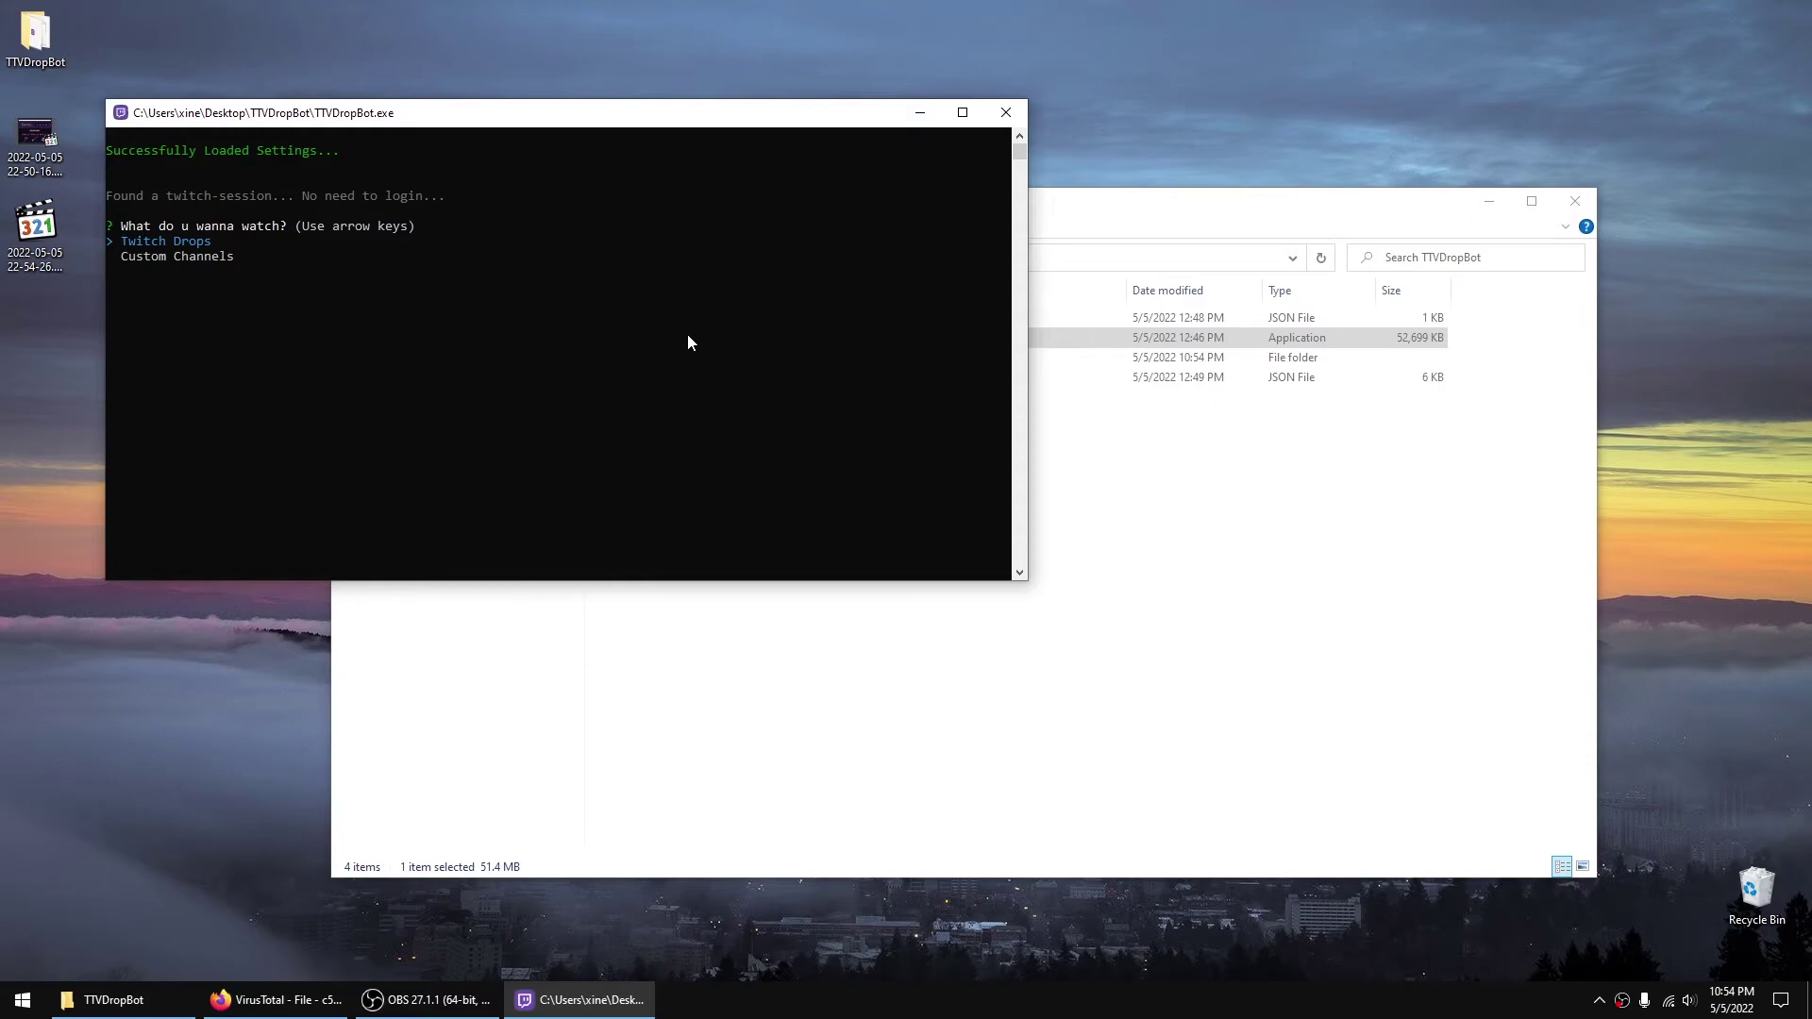
# Step: Pick Twitch Drops, then select Rust instead of Caliber as the game
pyautogui.press('Return')
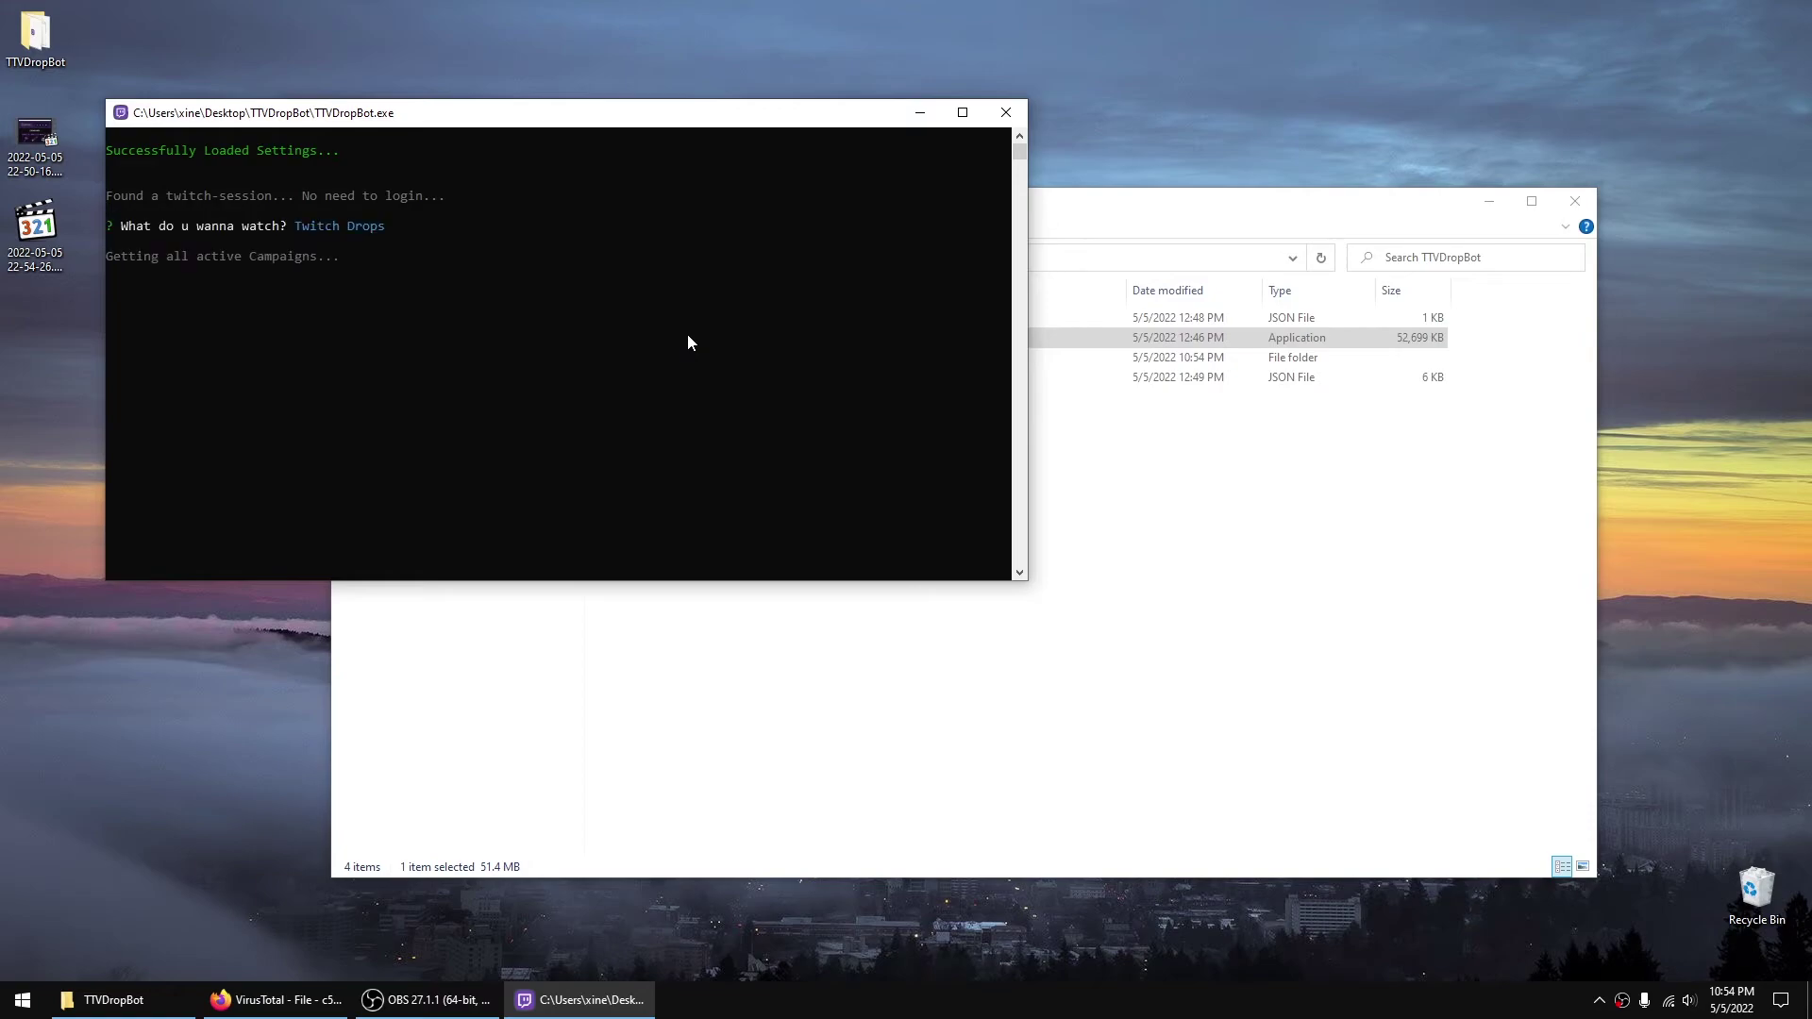
pyautogui.press('Down')
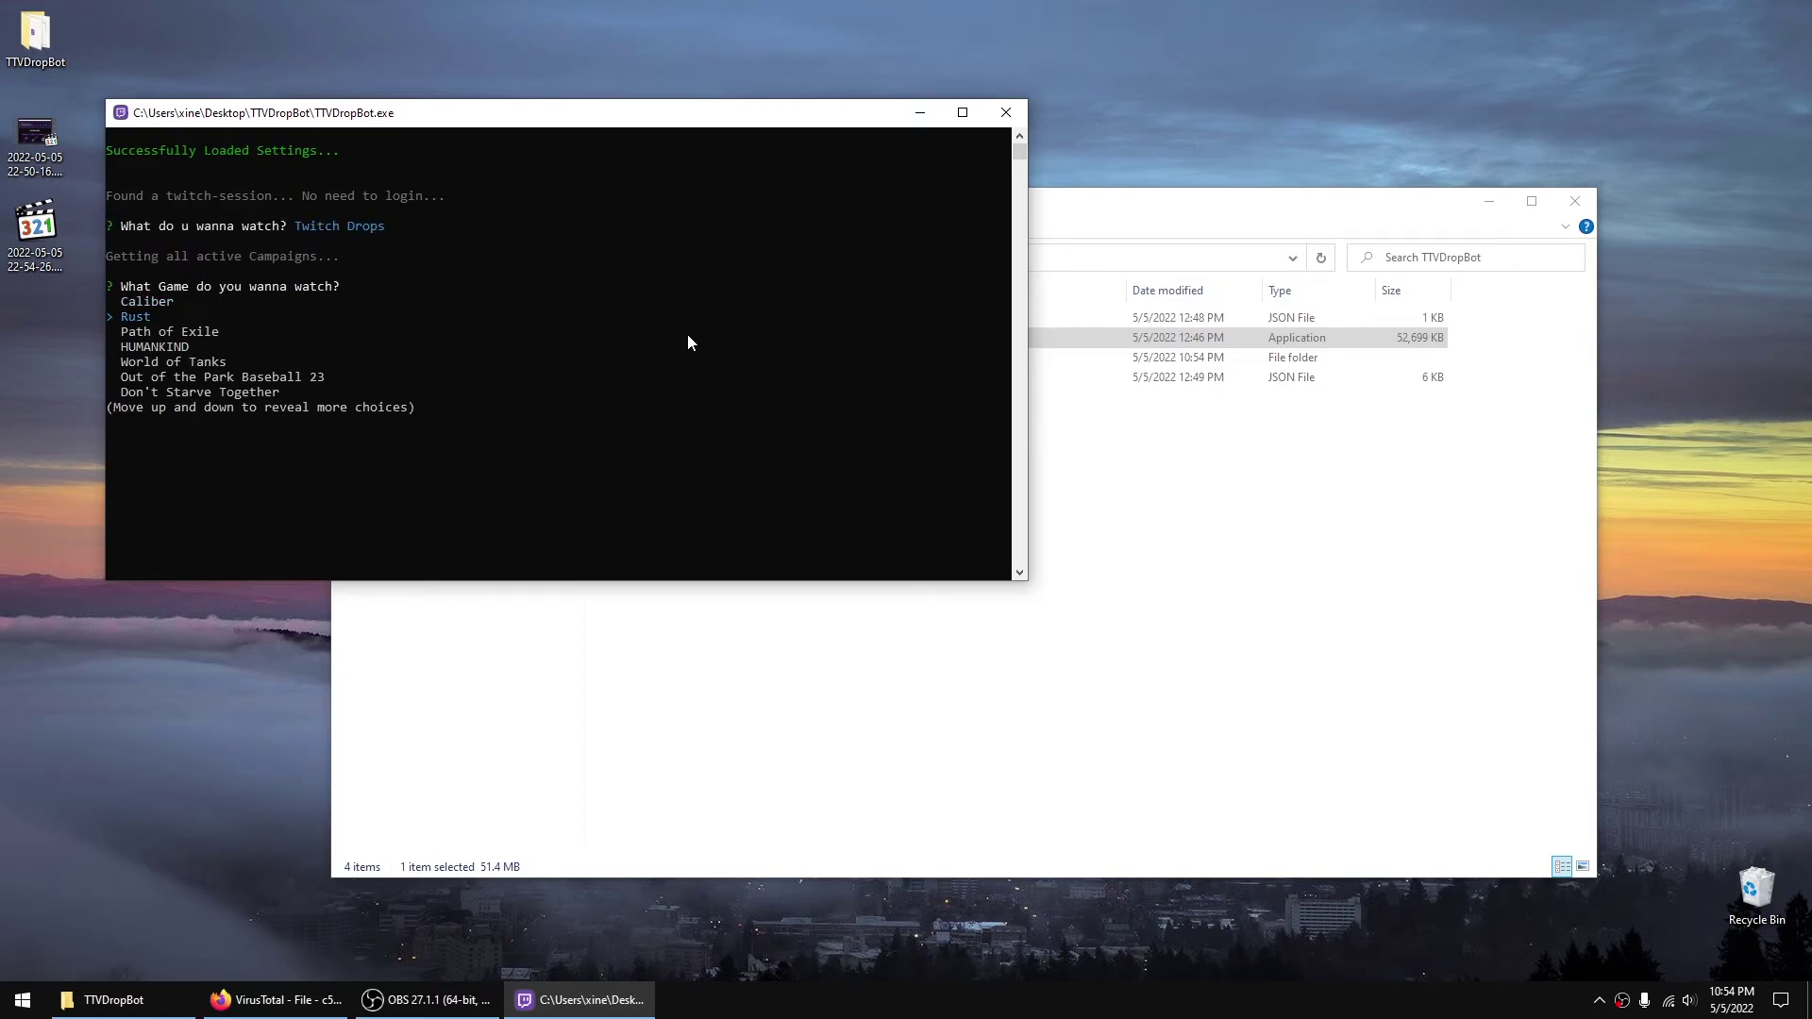
pyautogui.press('Return')
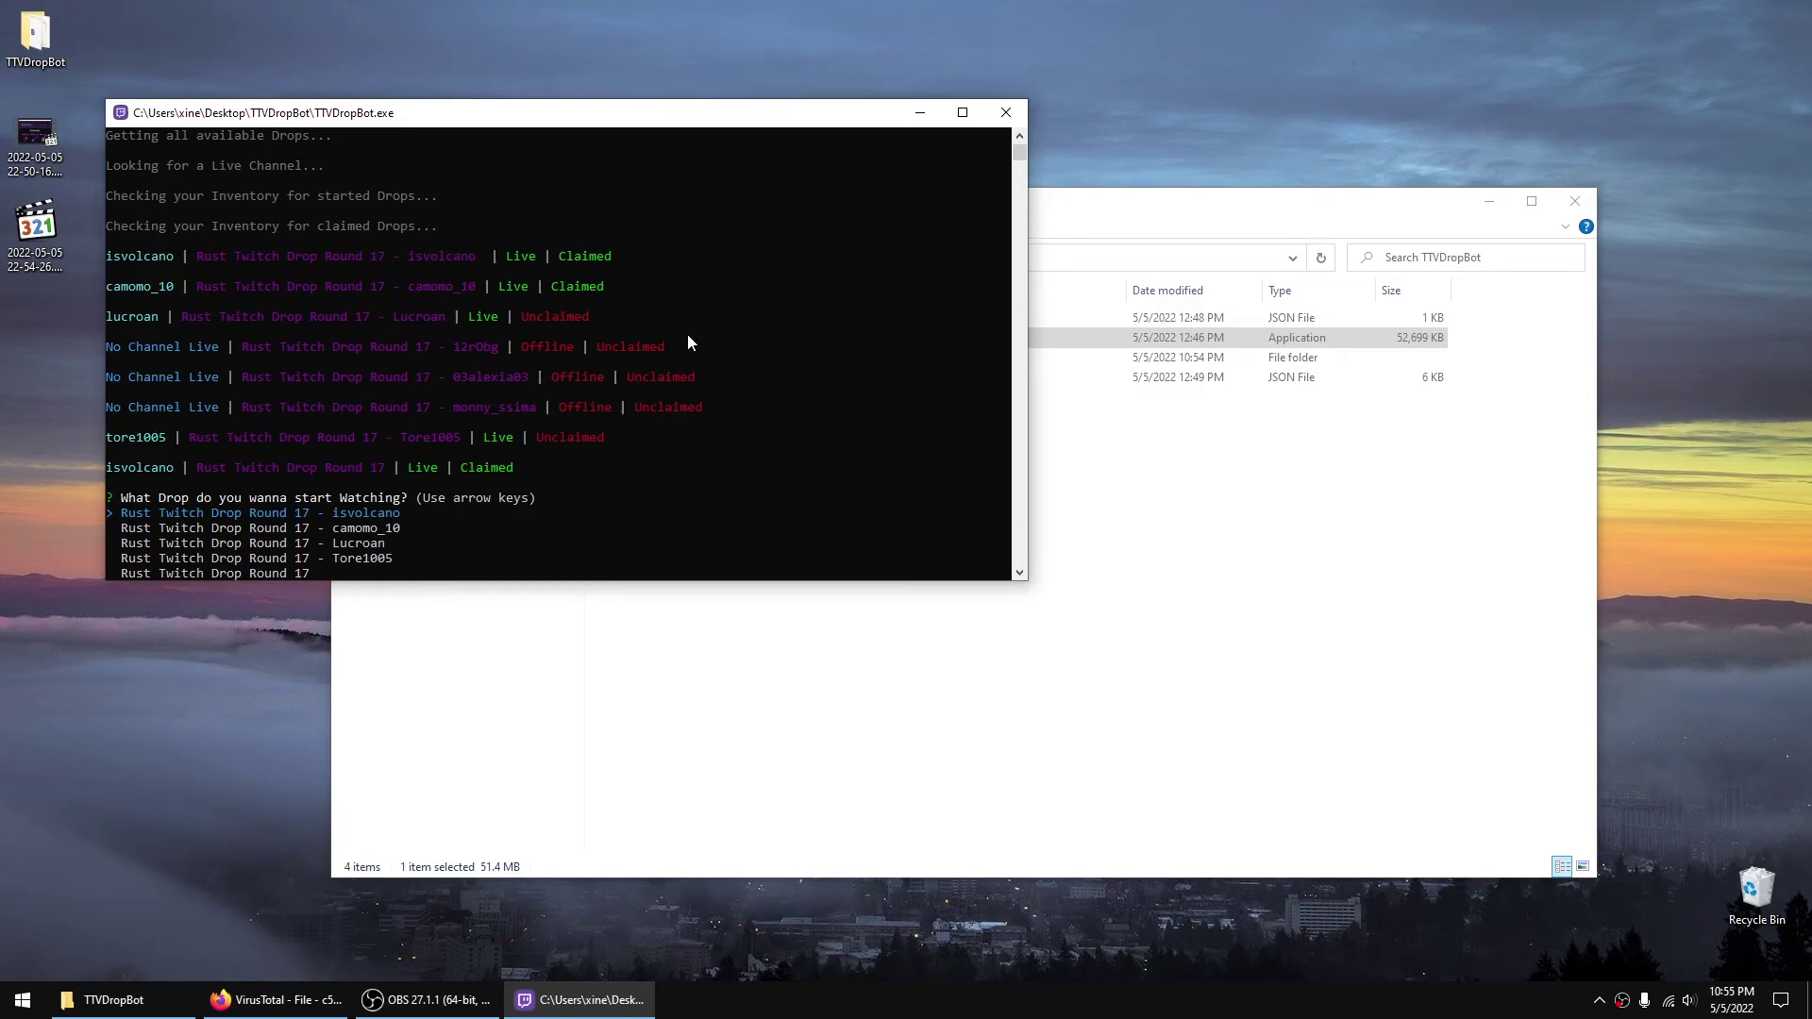
# Step: Select the fourth Round 17 drop, Tore1005, and start watching it
pyautogui.press('Down')
pyautogui.press('Down')
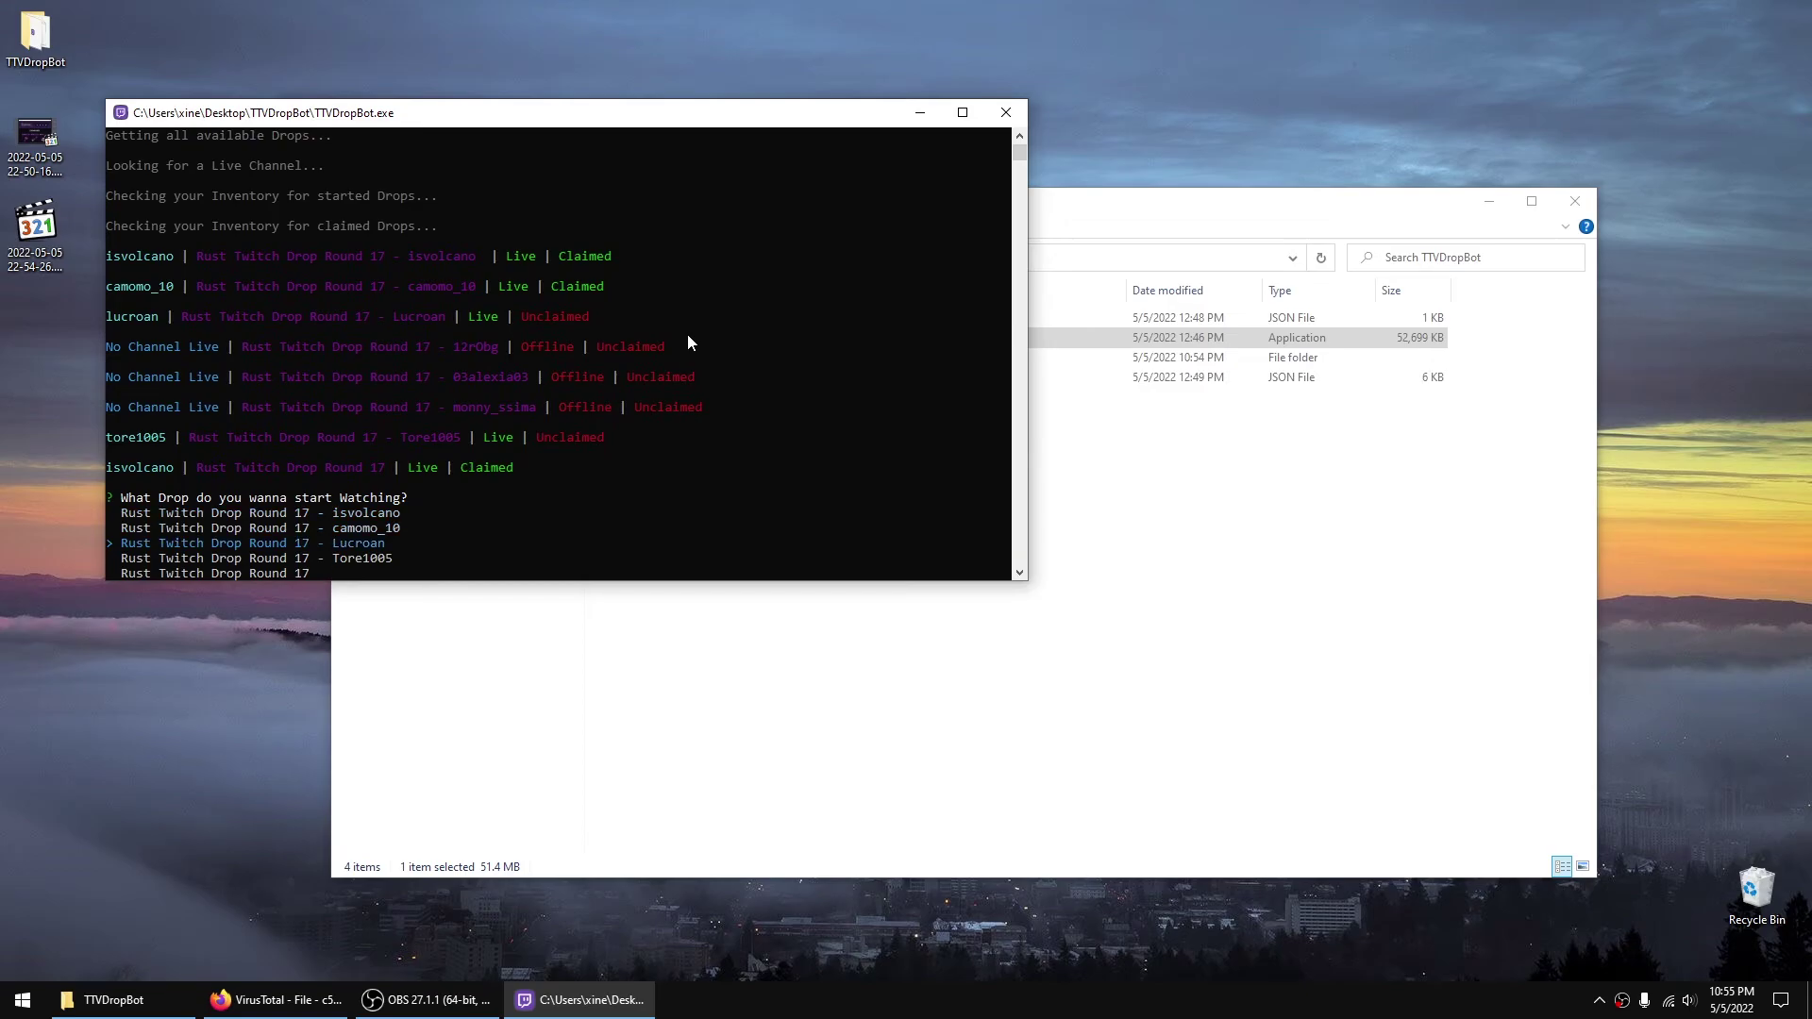
pyautogui.press('Down')
pyautogui.press('Return')
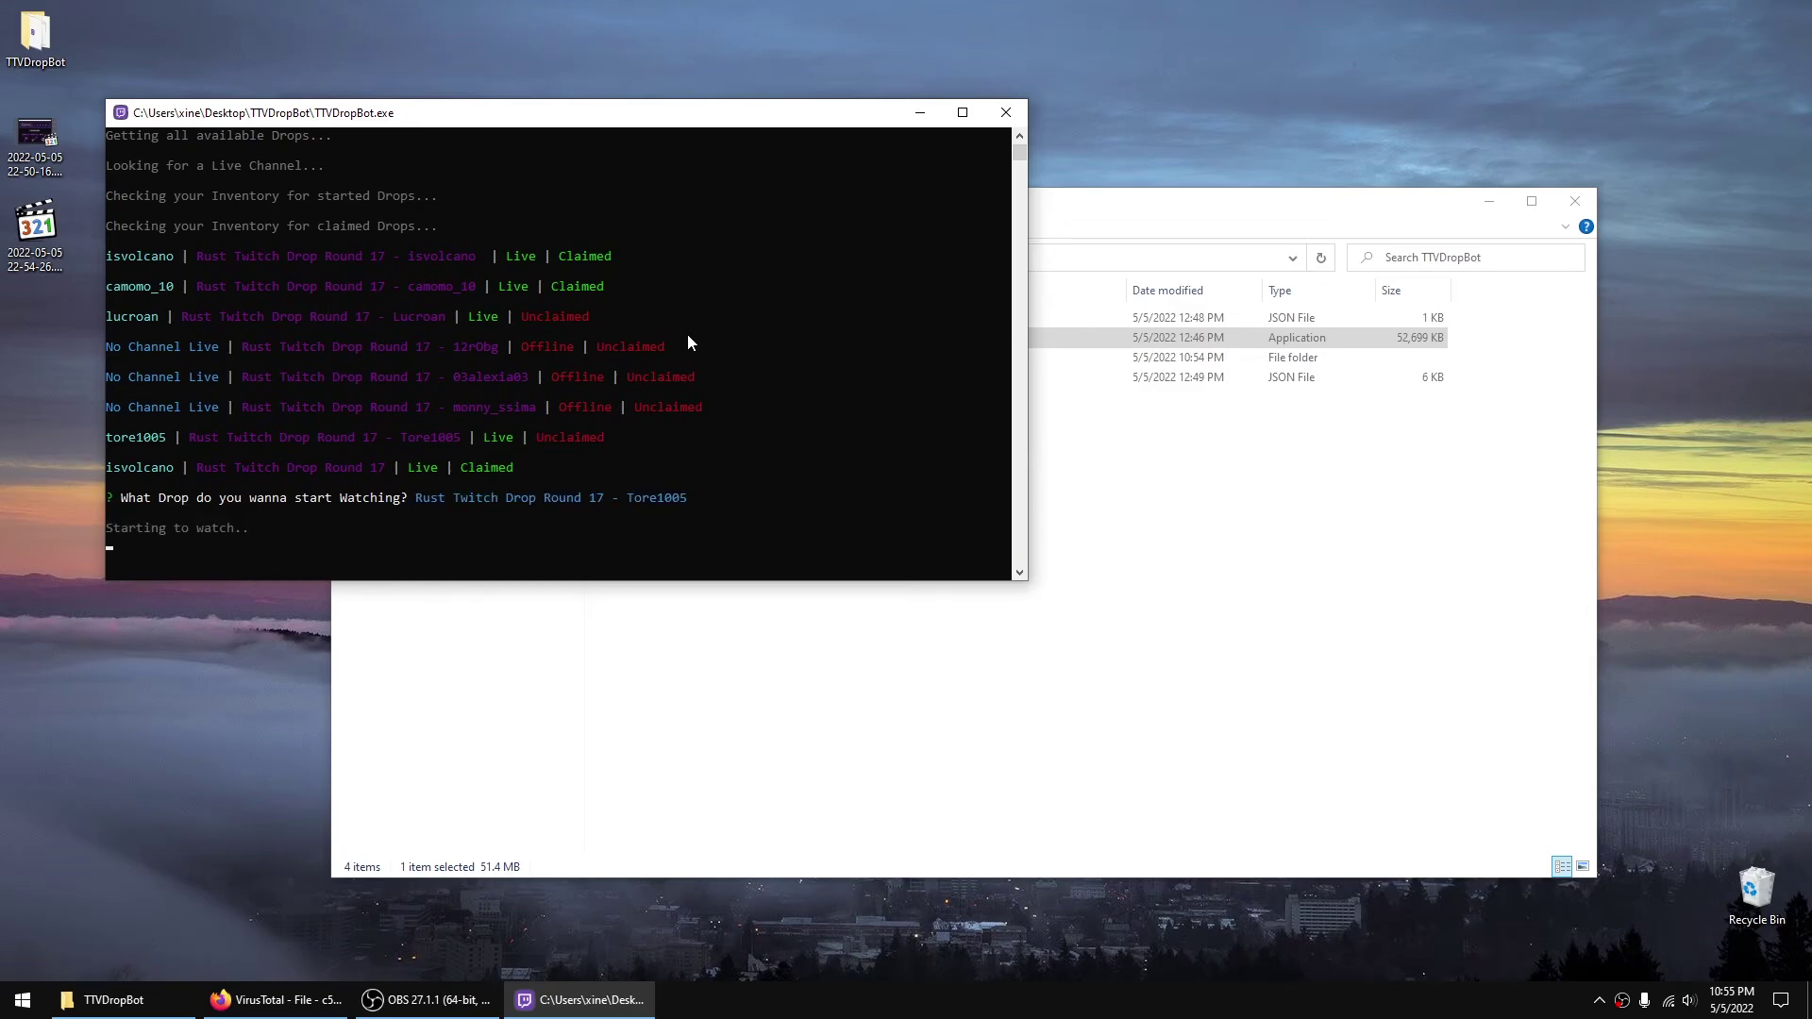